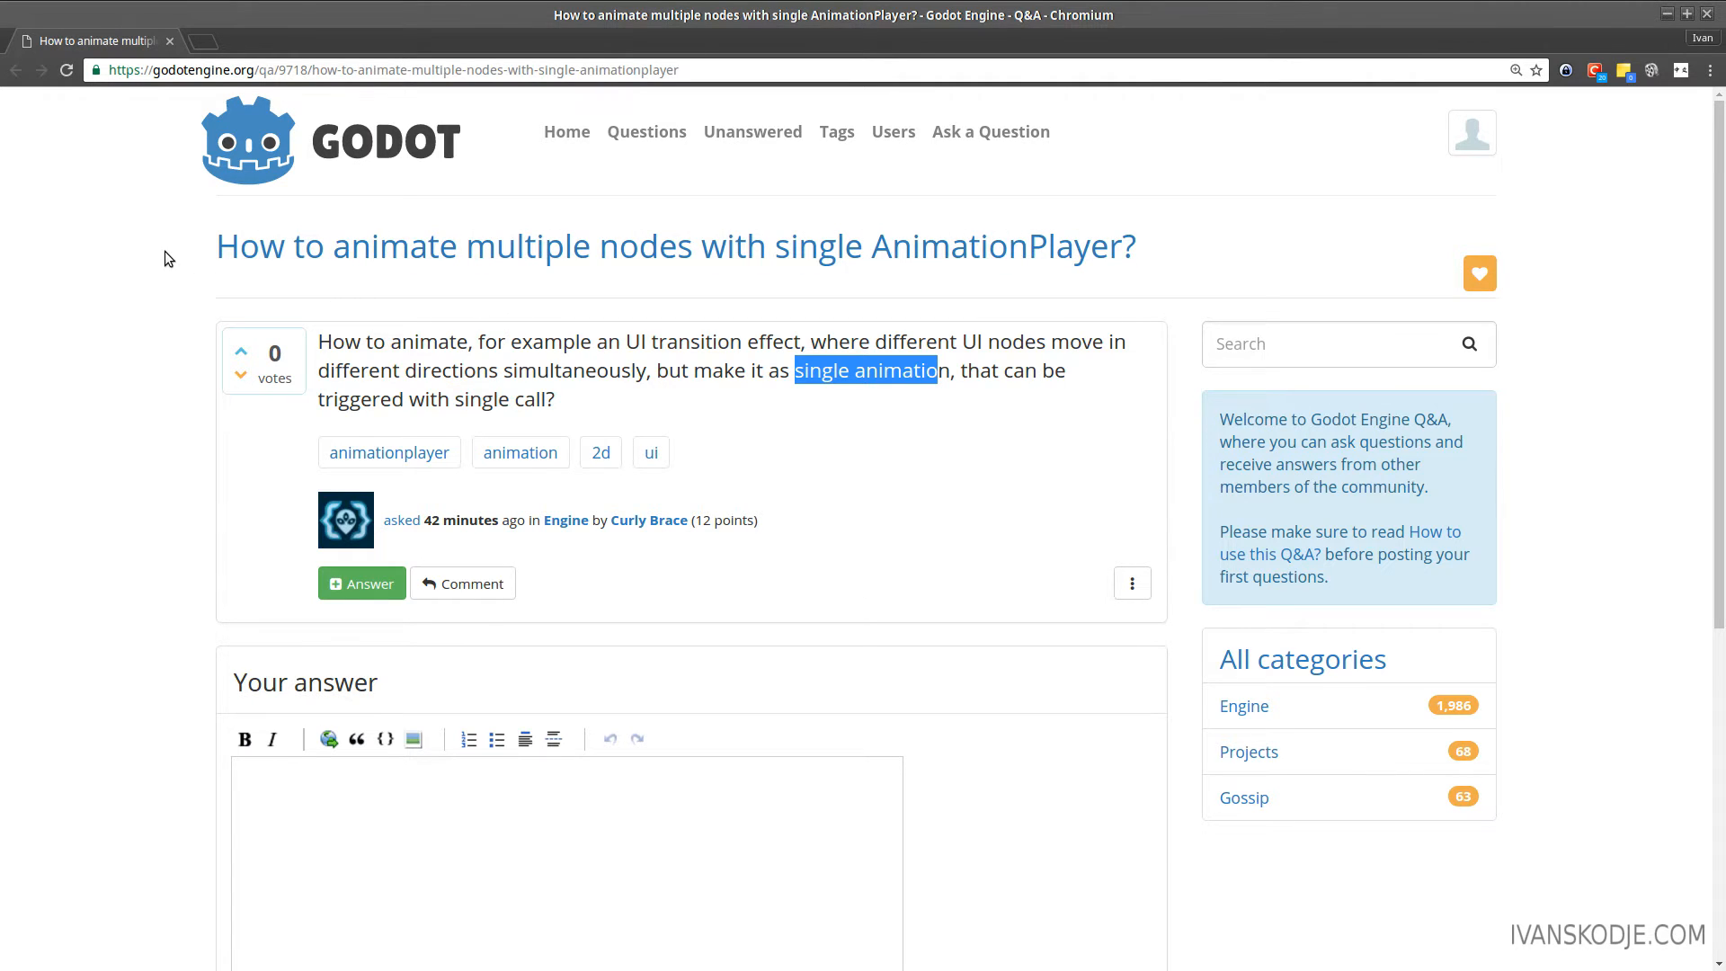
Clear the highlighted phrase in the Q&A question before switching to Godot
left_click(134, 405)
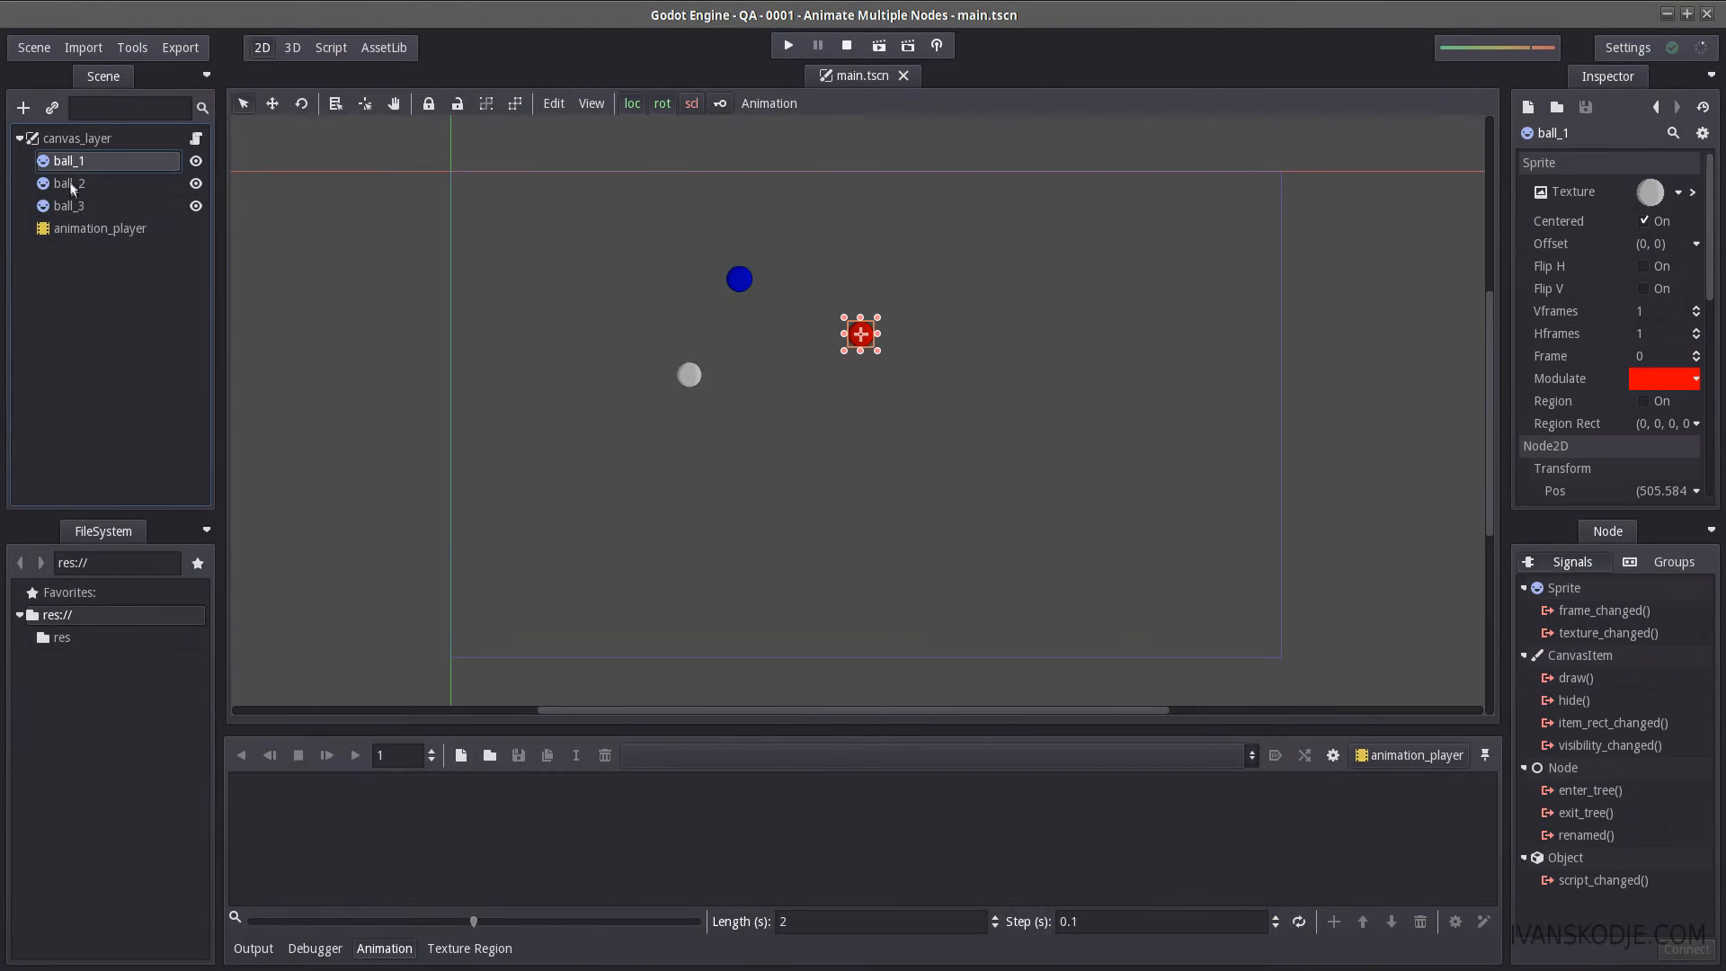
left_click(70, 183)
left_click(78, 160)
left_click(85, 141)
left_click(73, 185)
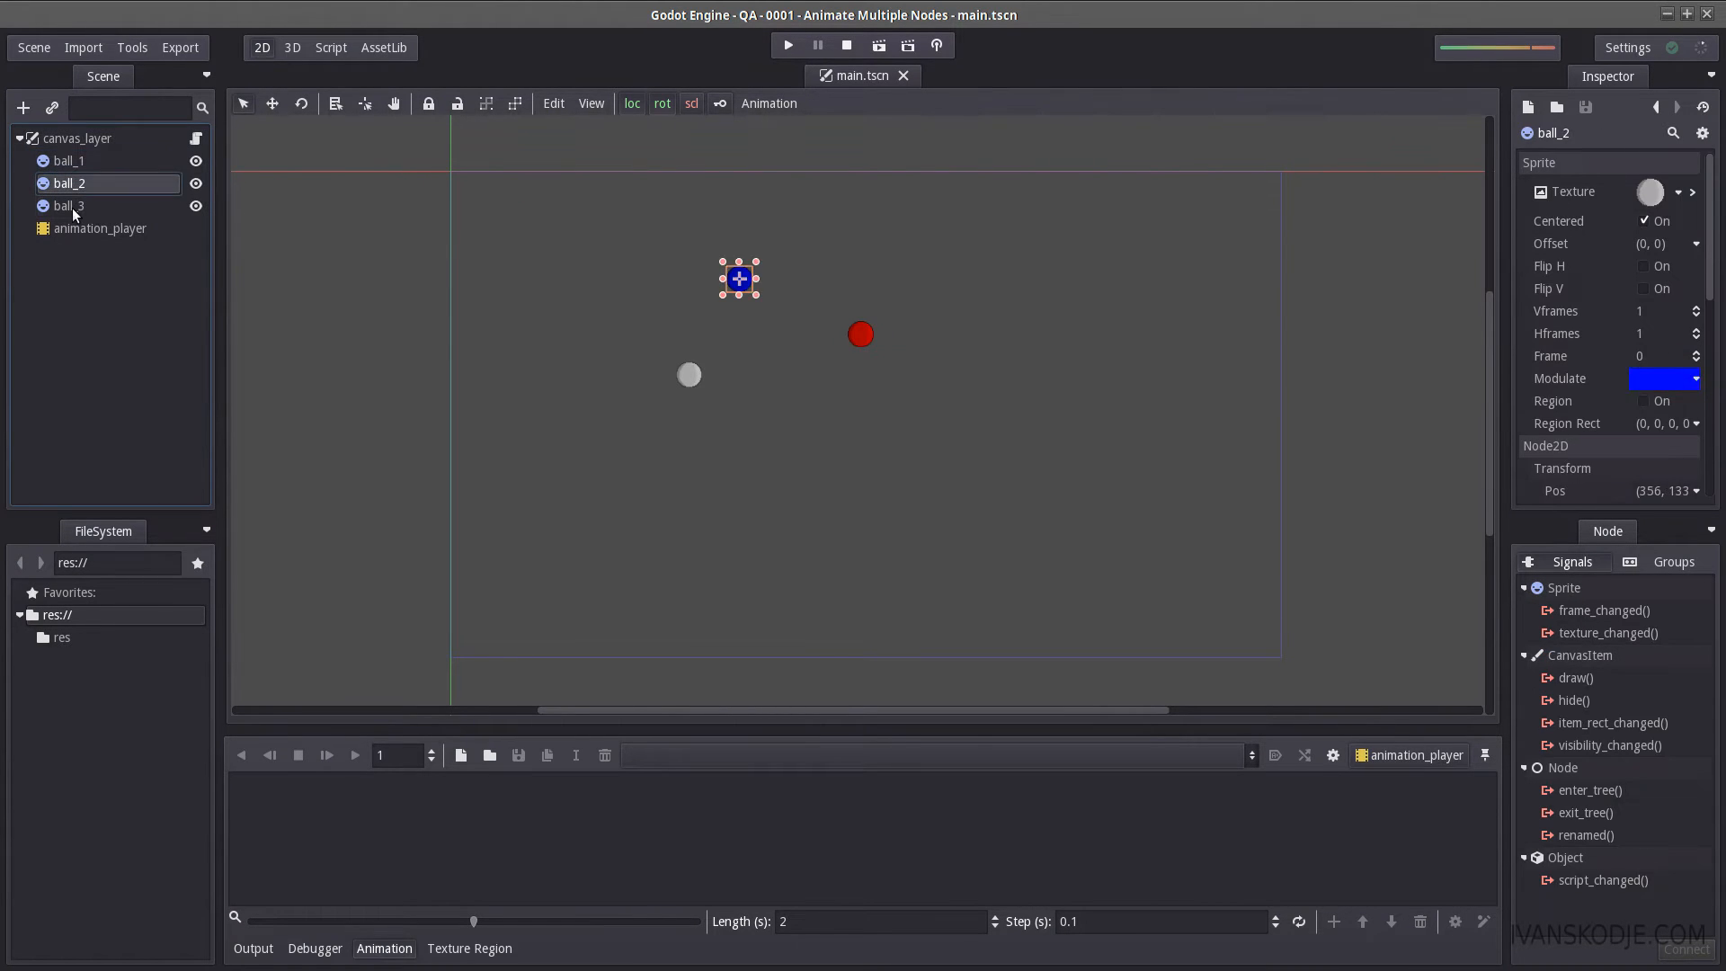
left_click(77, 161)
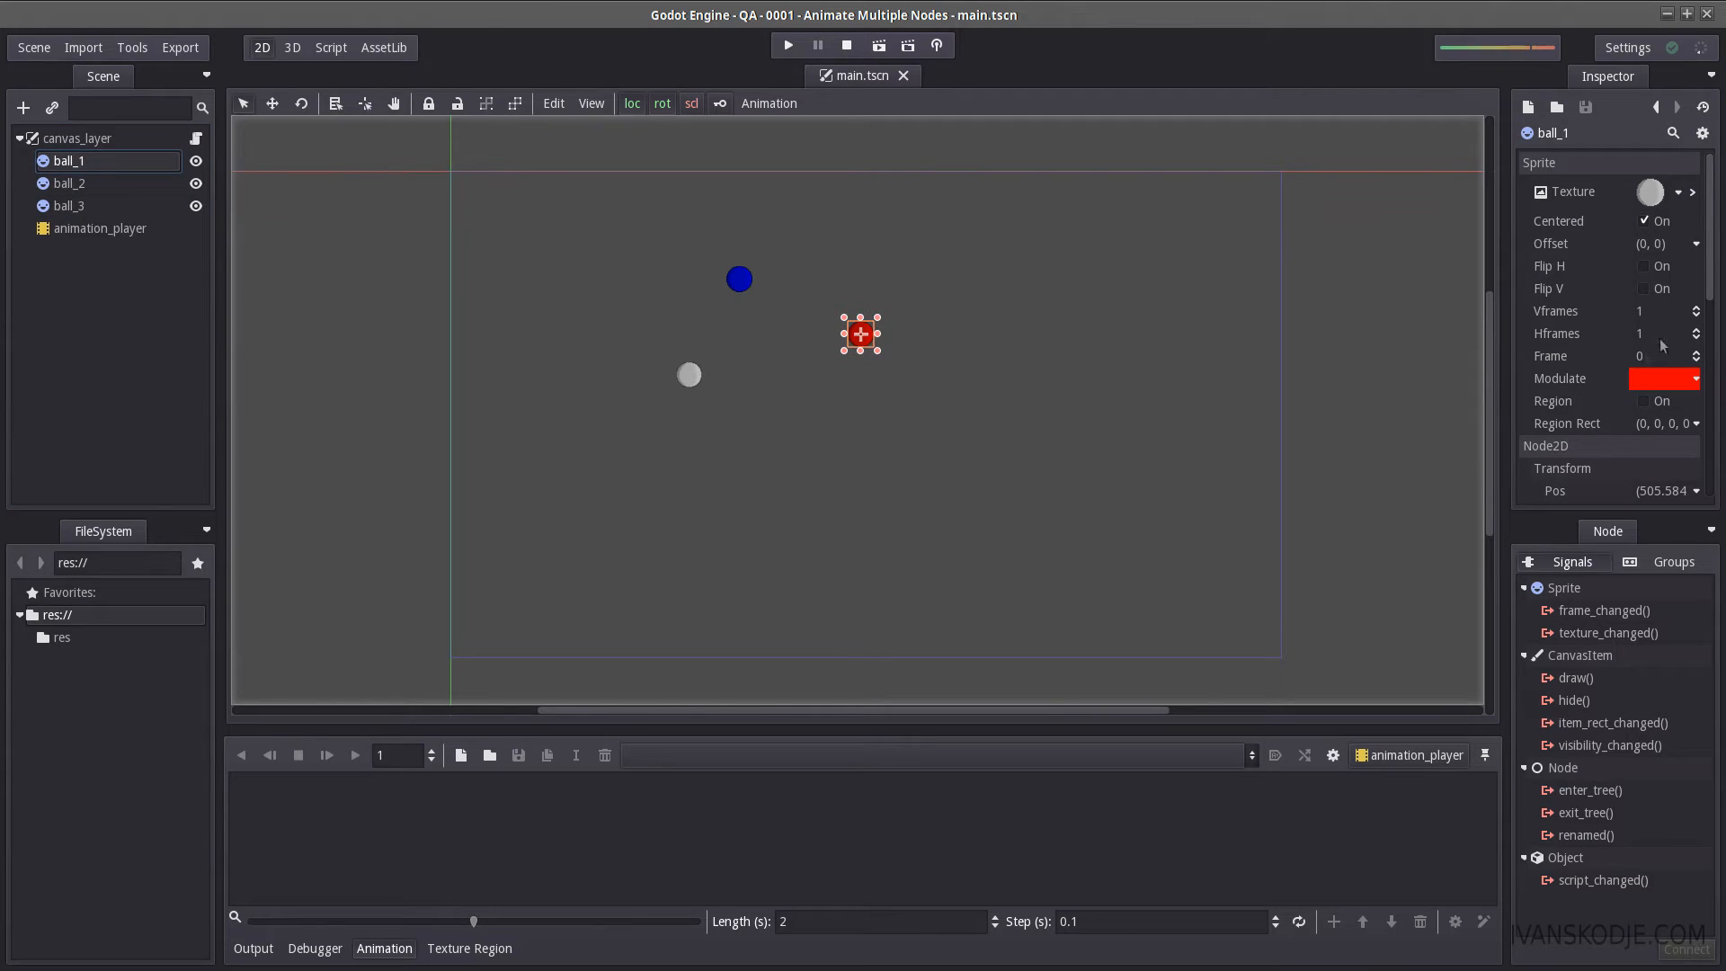
scroll(1589, 344, "down", 3)
scroll(1597, 270, "up", 3)
scroll(1601, 333, "down", 4)
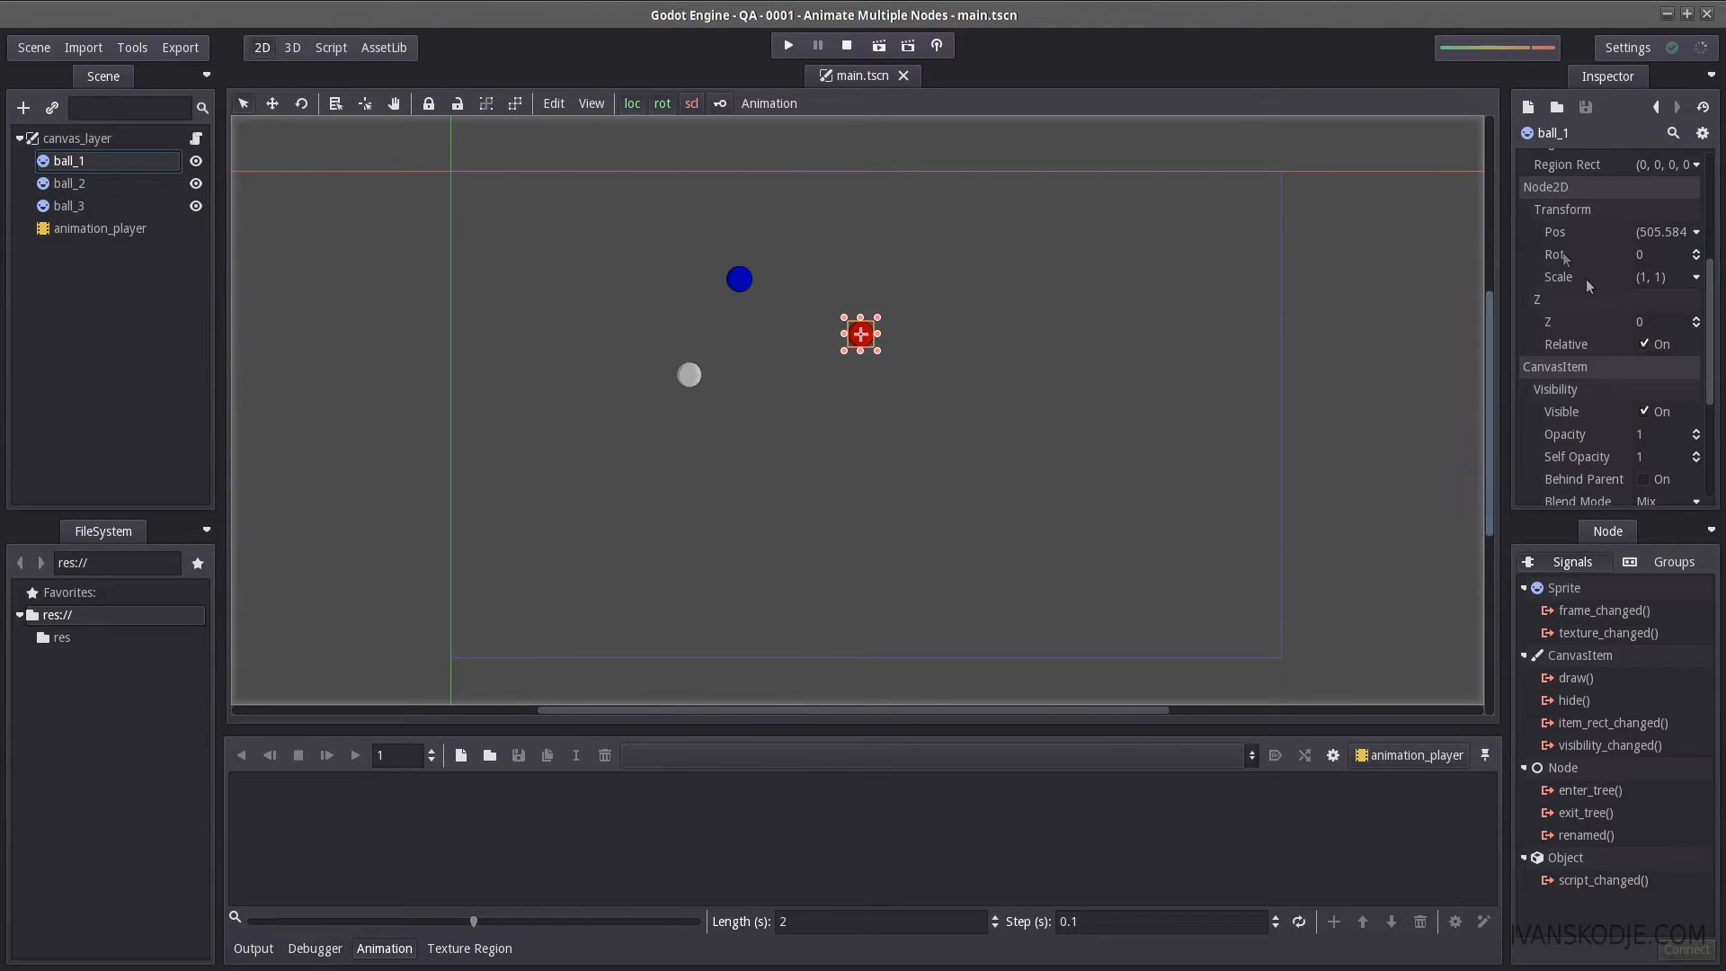
scroll(1576, 244, "up", 3)
scroll(1618, 304, "down", 3)
scroll(1624, 329, "up", 1)
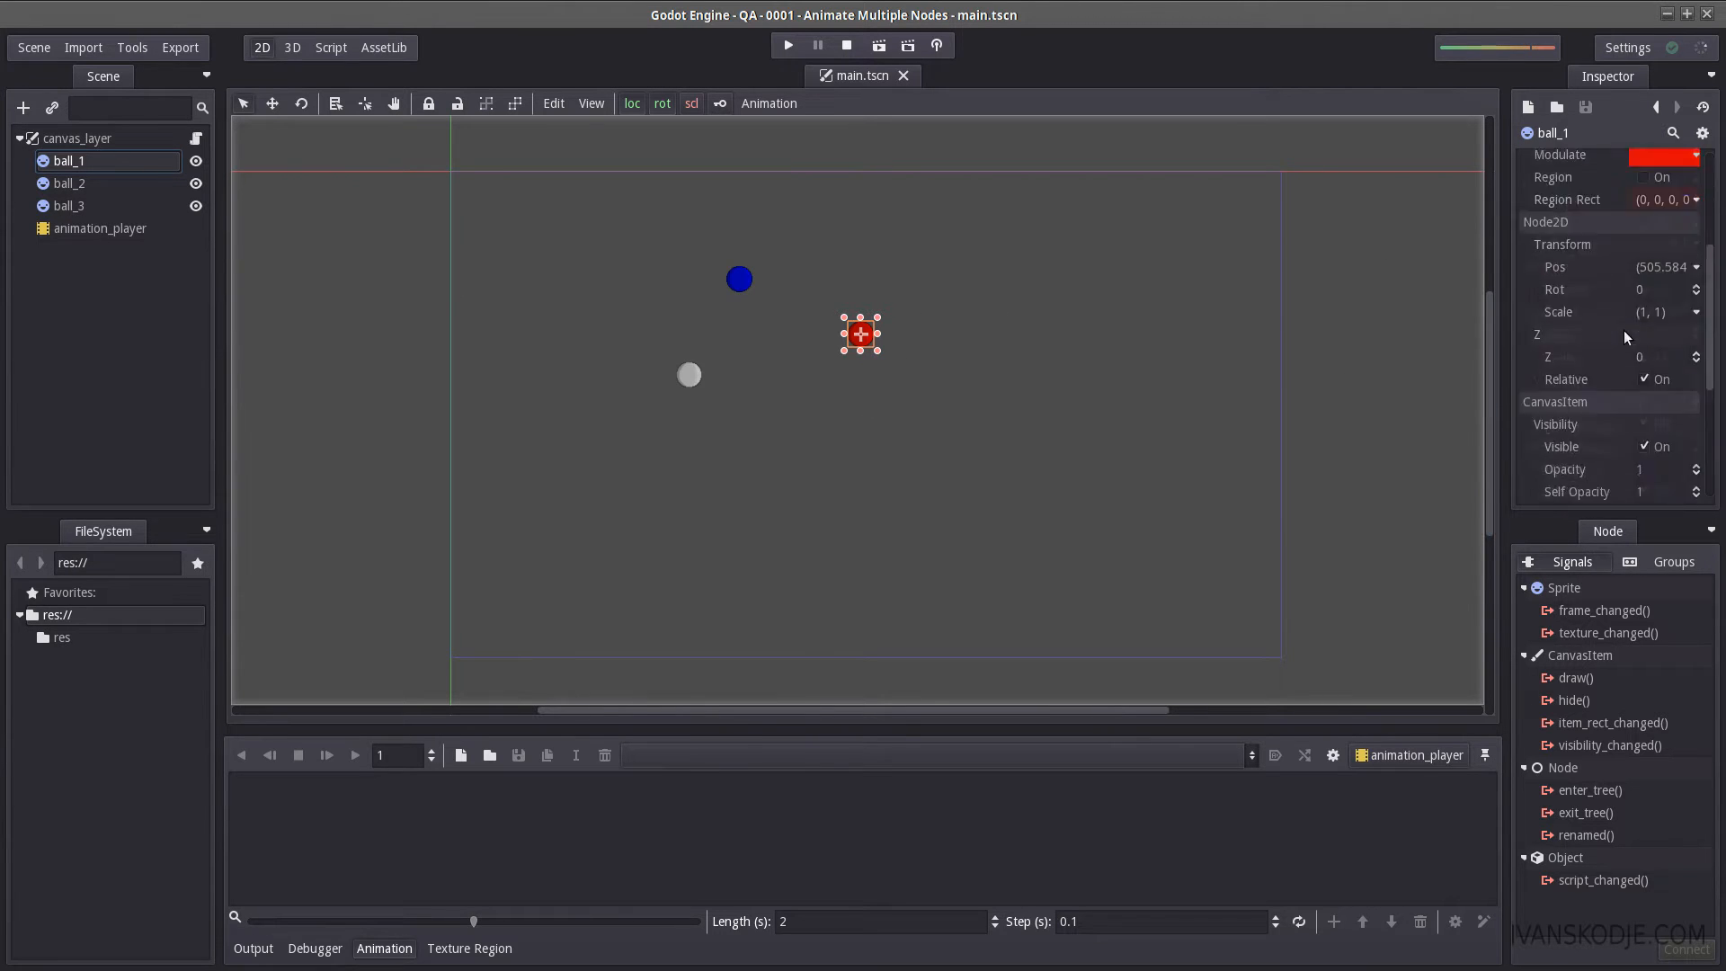
scroll(1624, 330, "up", 3)
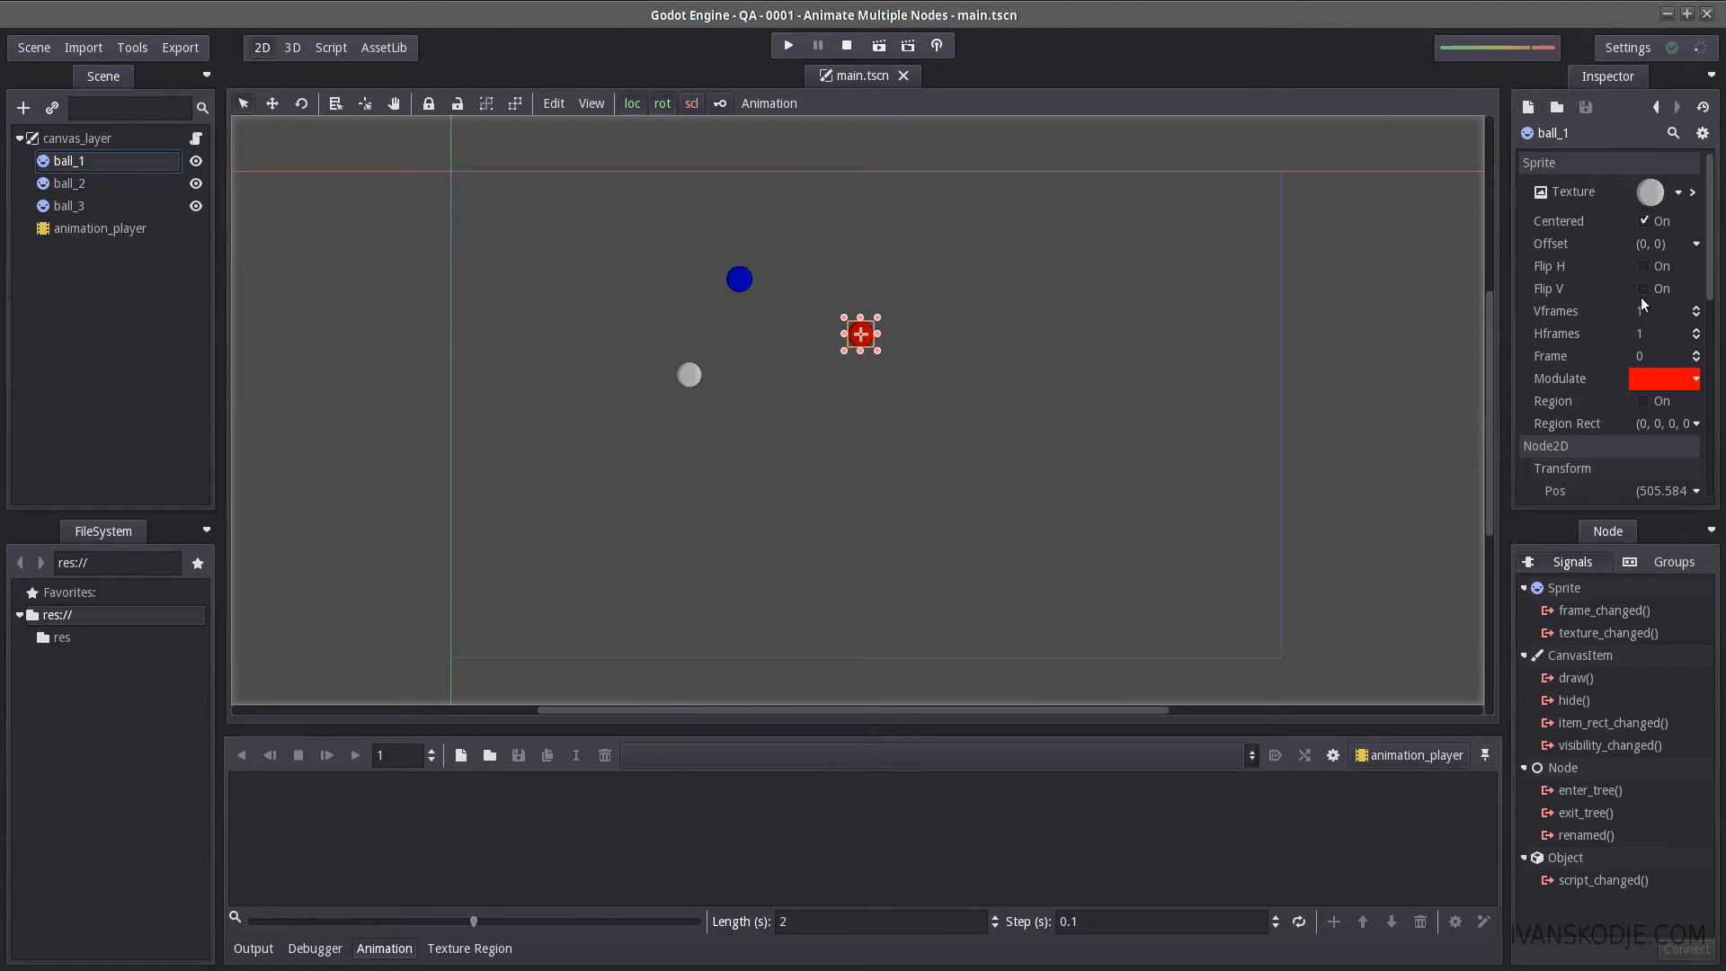
left_click(82, 182)
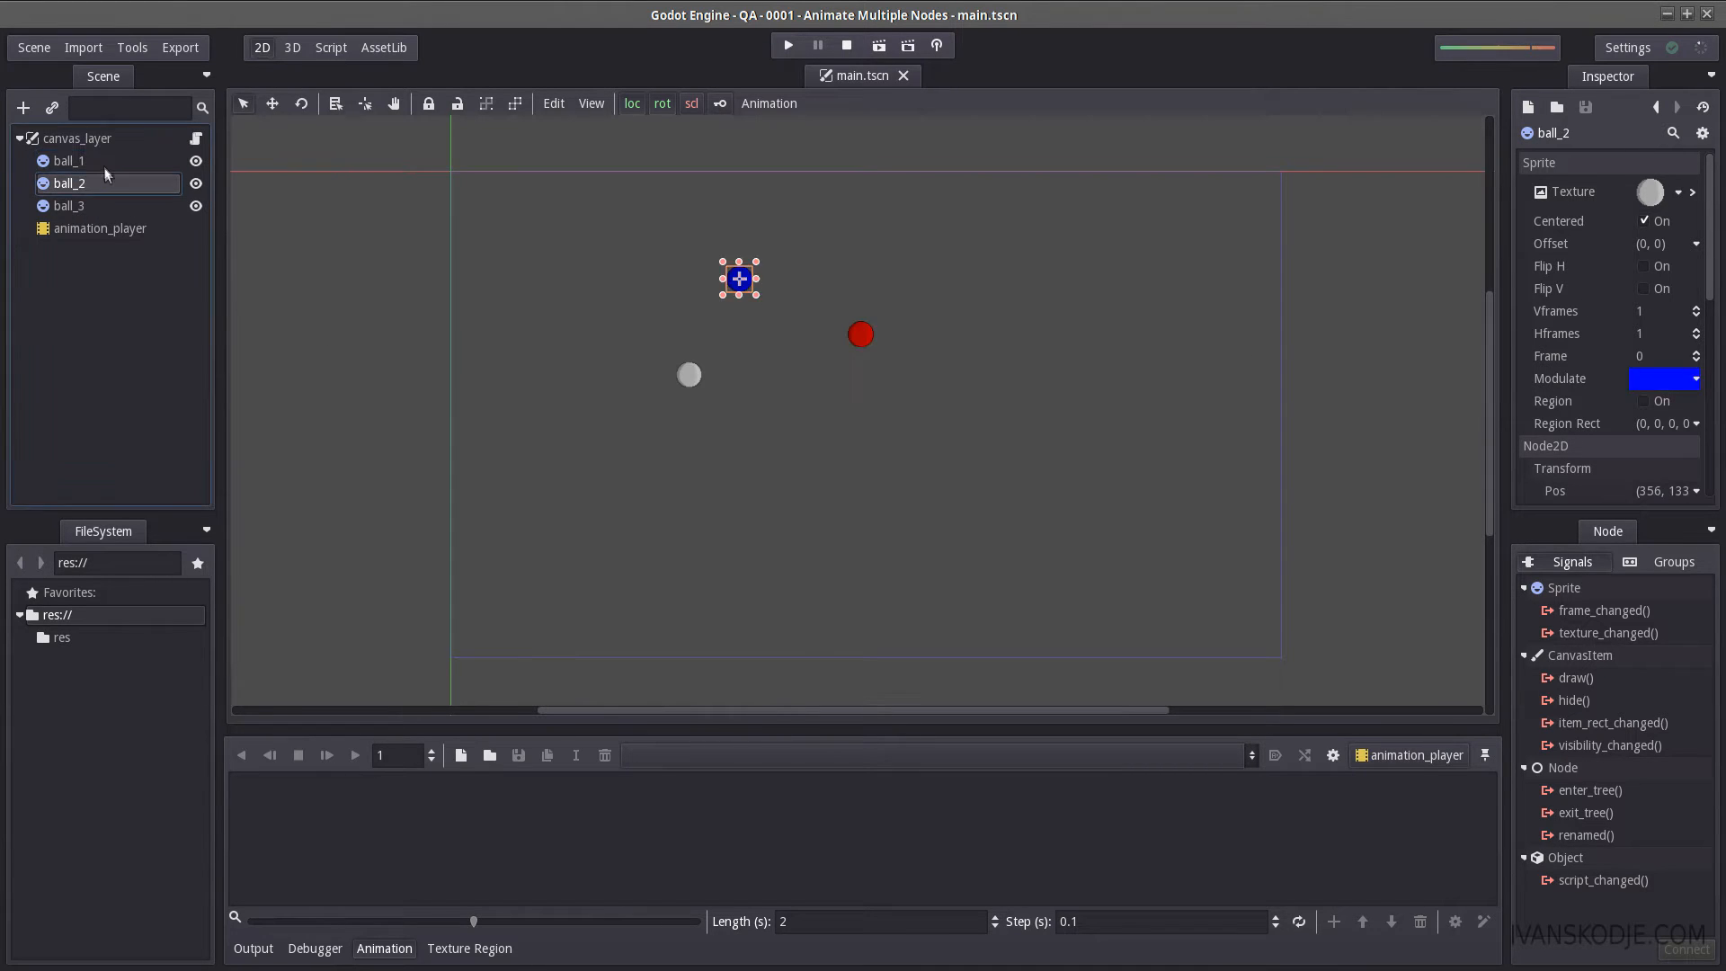
left_click(88, 230)
scroll(675, 271, "up", 3)
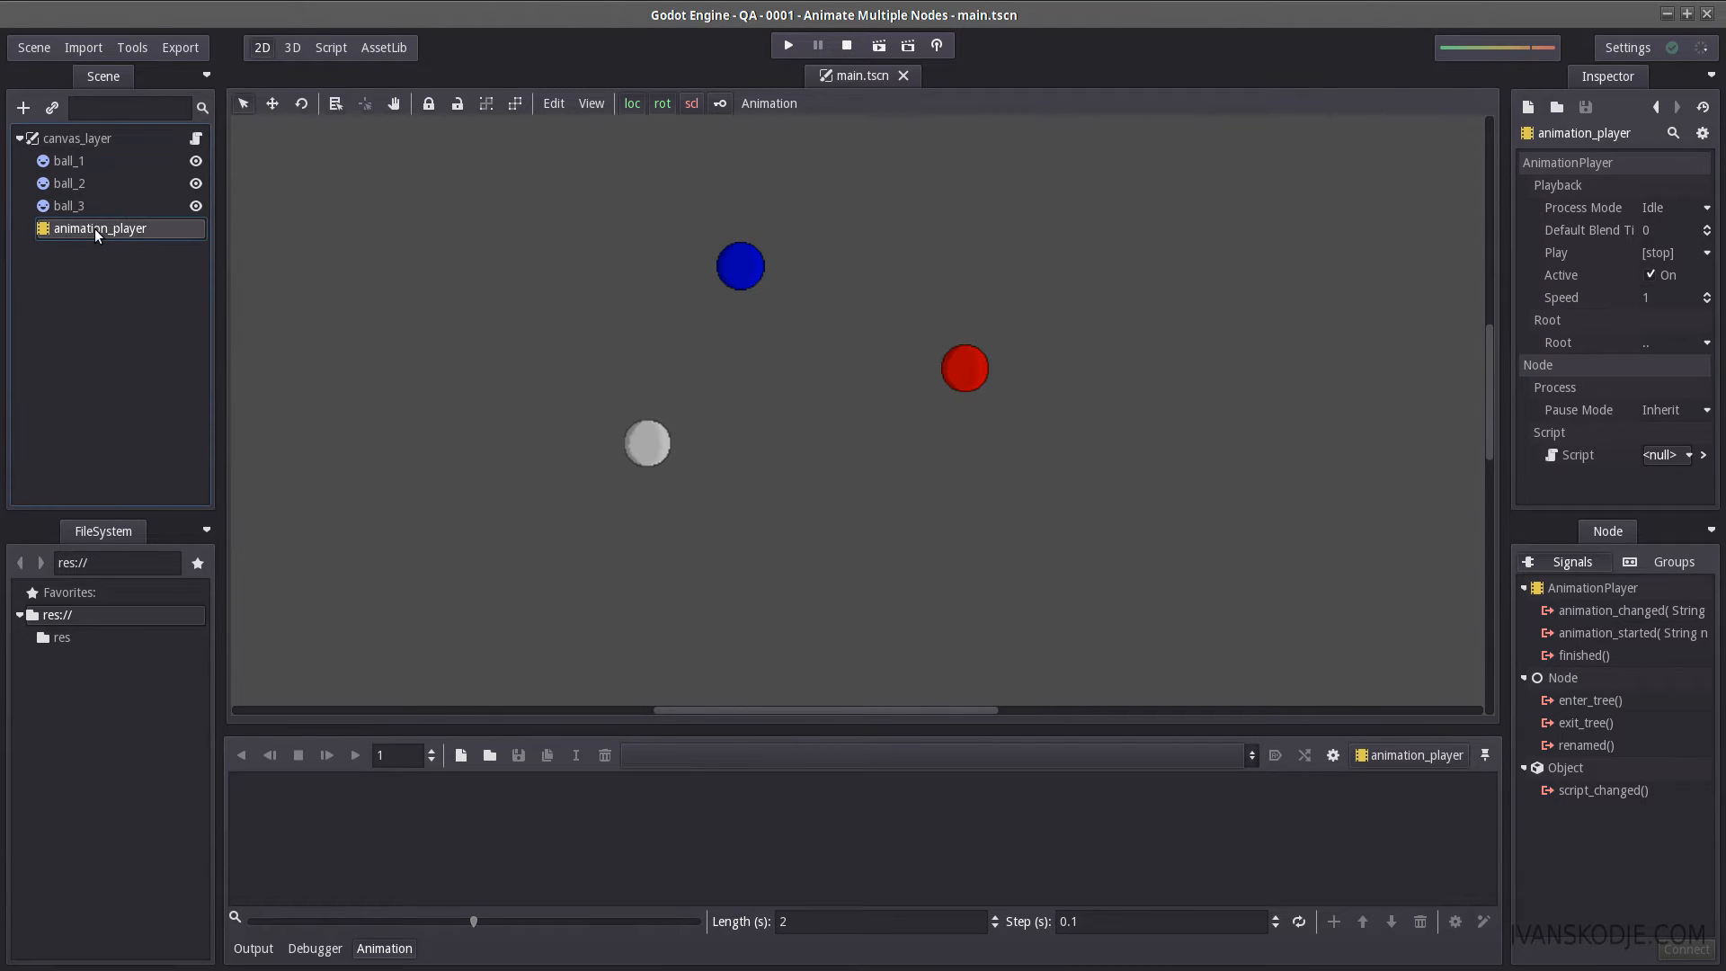
mouse_move(95, 228)
left_mouse_down()
mouse_move(77, 205)
mouse_move(92, 187)
mouse_move(72, 238)
left_mouse_up()
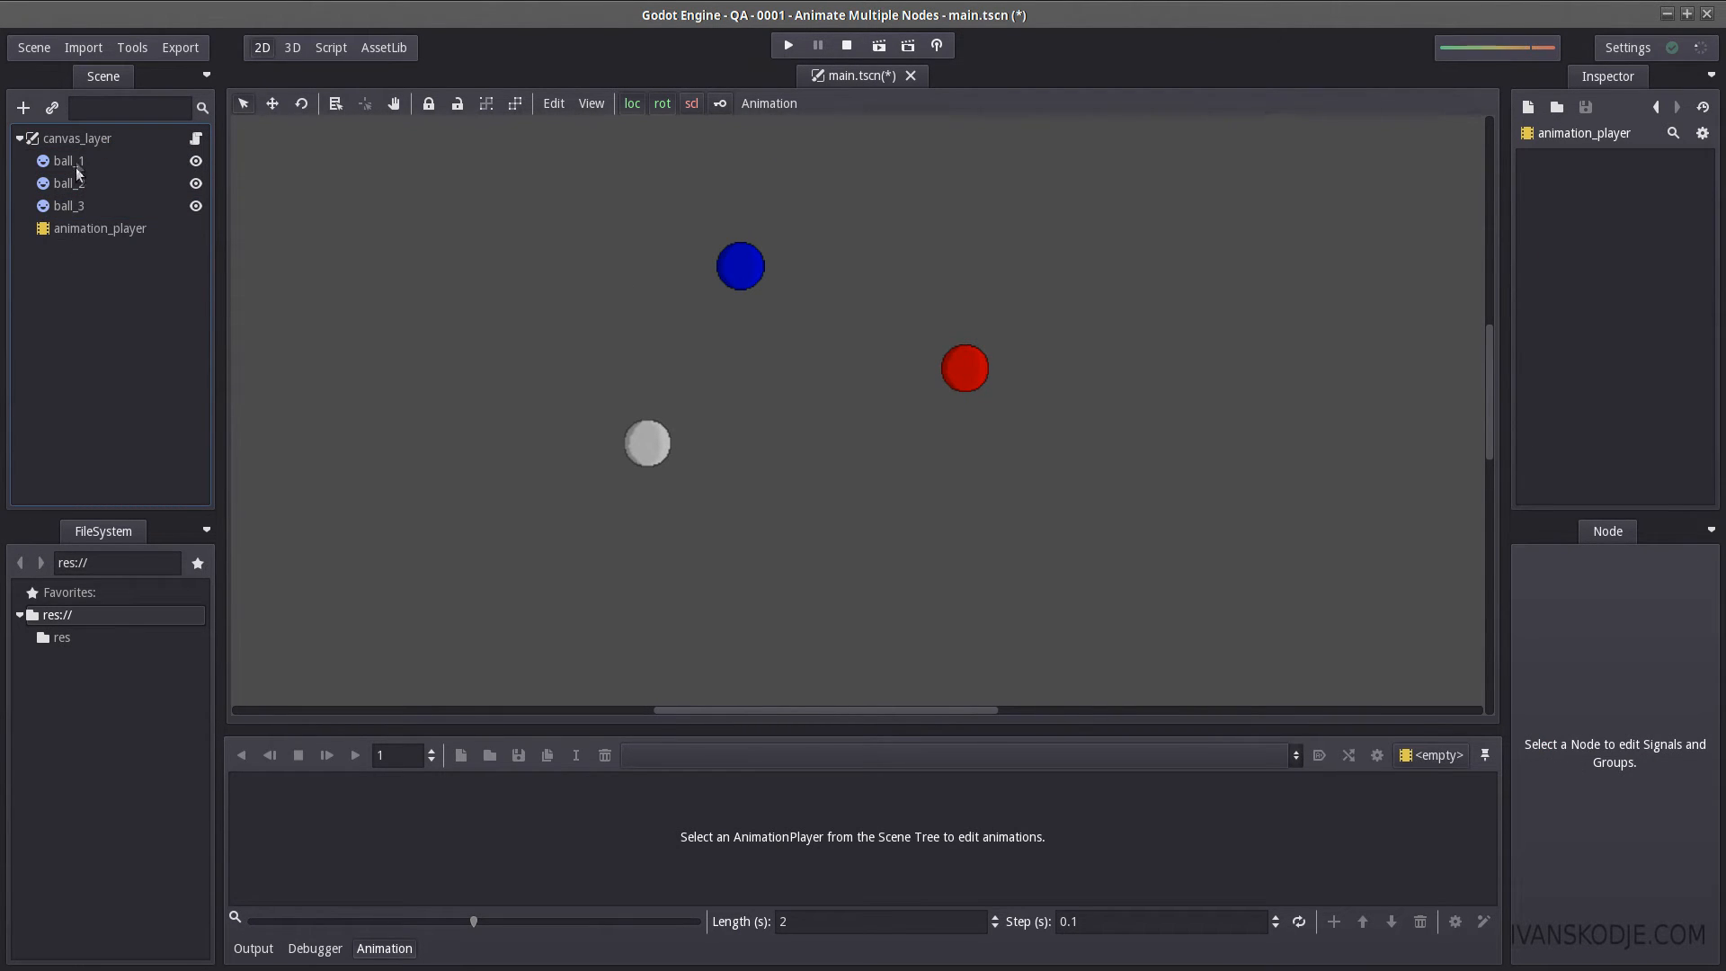
left_click(95, 228)
left_click(70, 182)
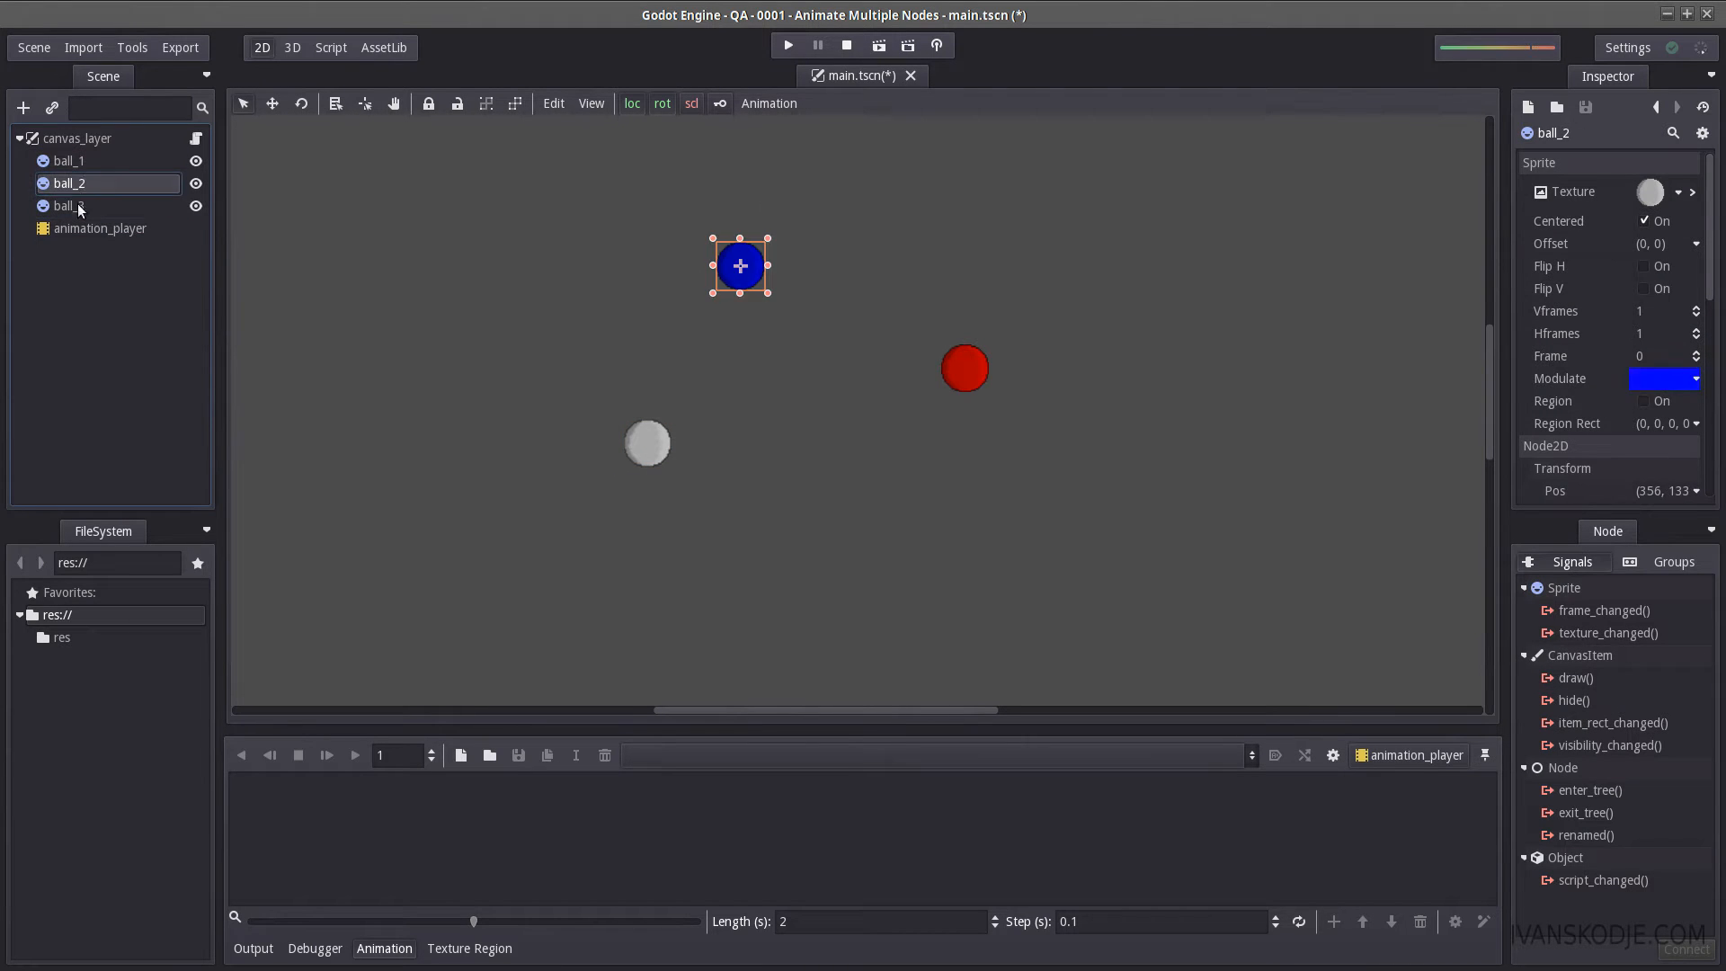
left_click(78, 208)
left_click(85, 186)
left_click(83, 161)
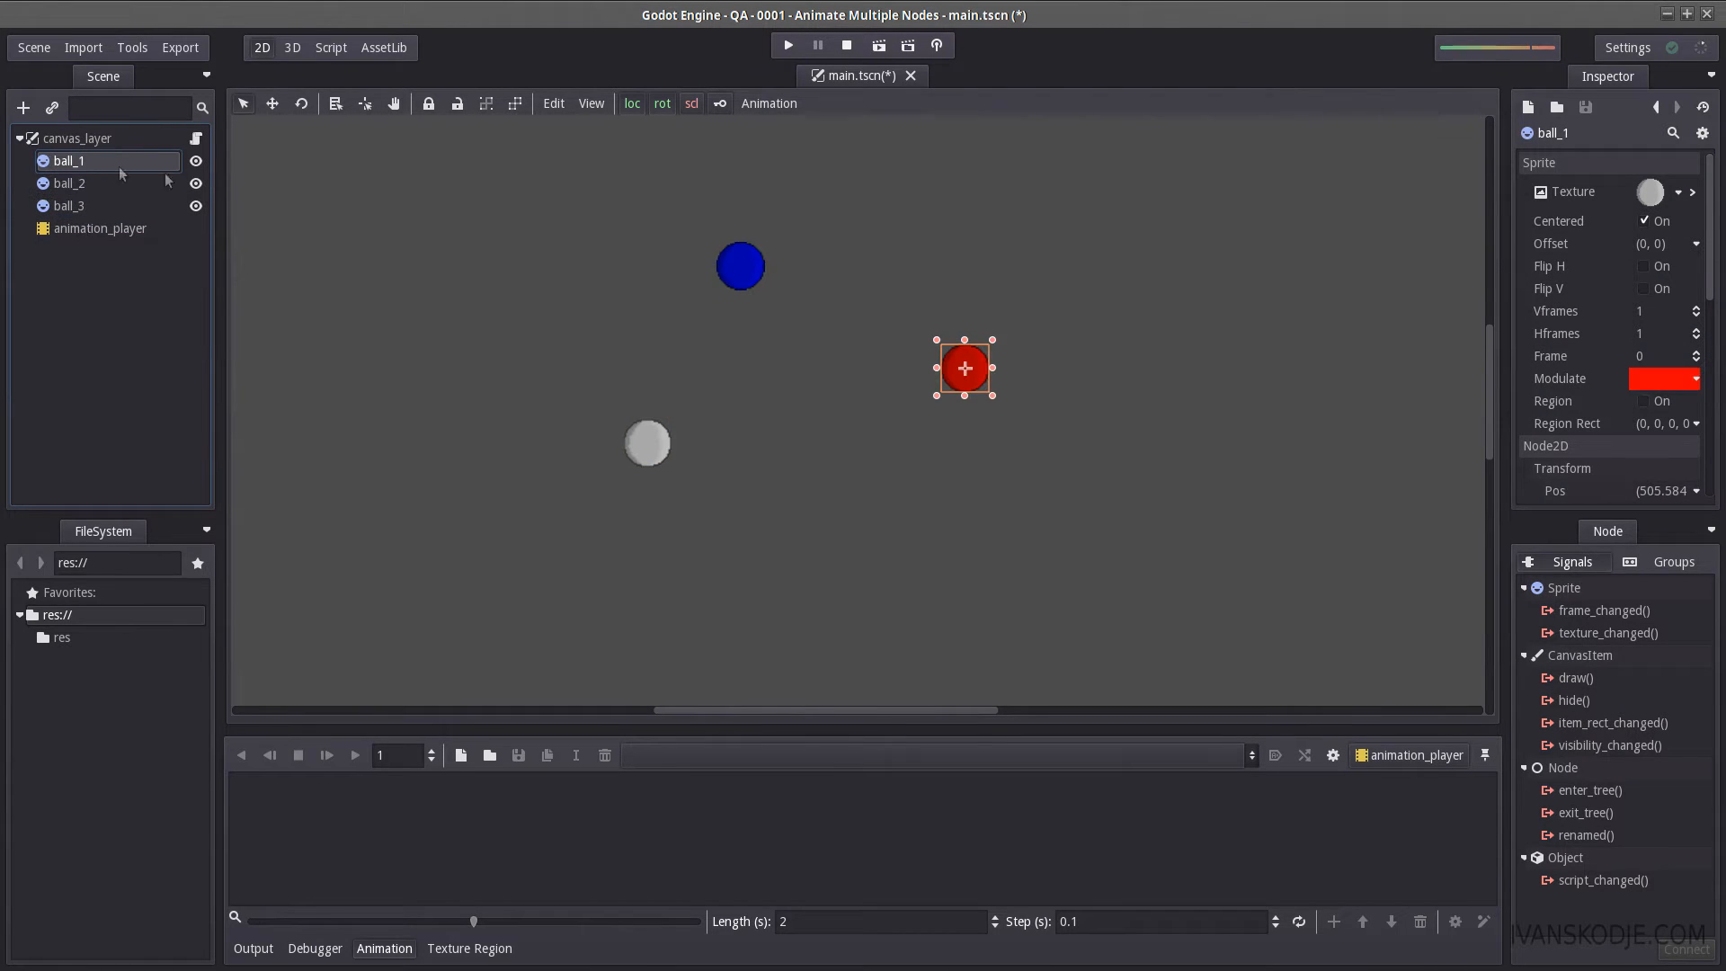
left_click_drag(96, 226, 81, 140)
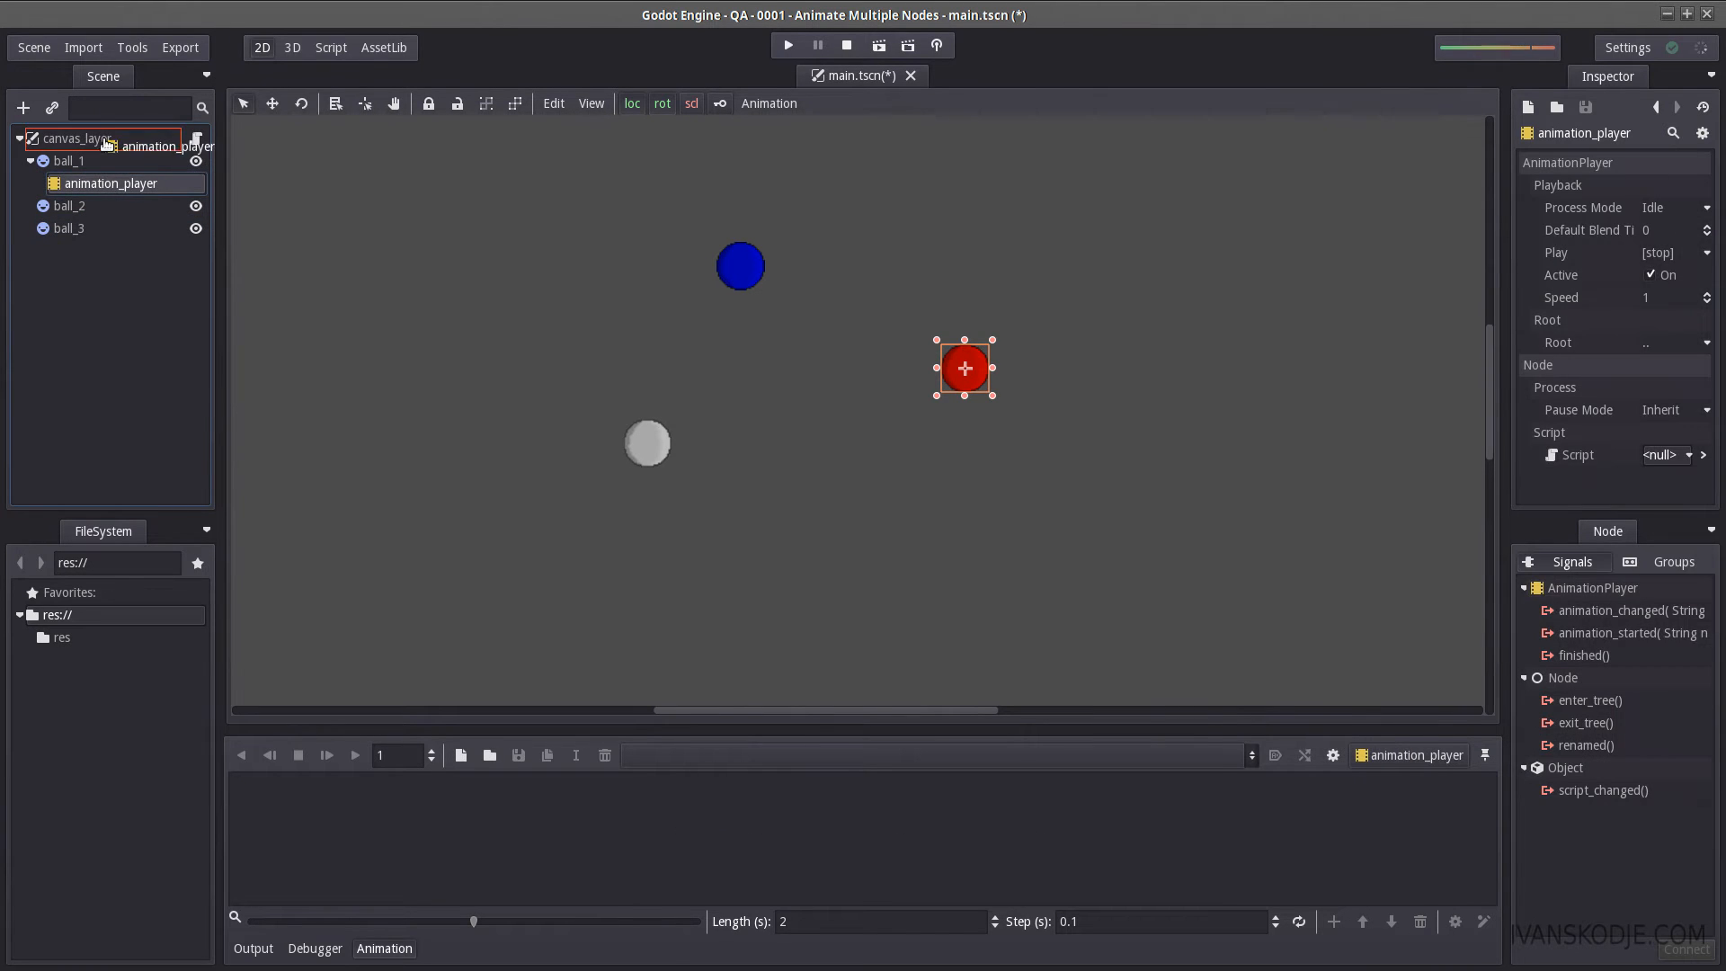
left_click(108, 230)
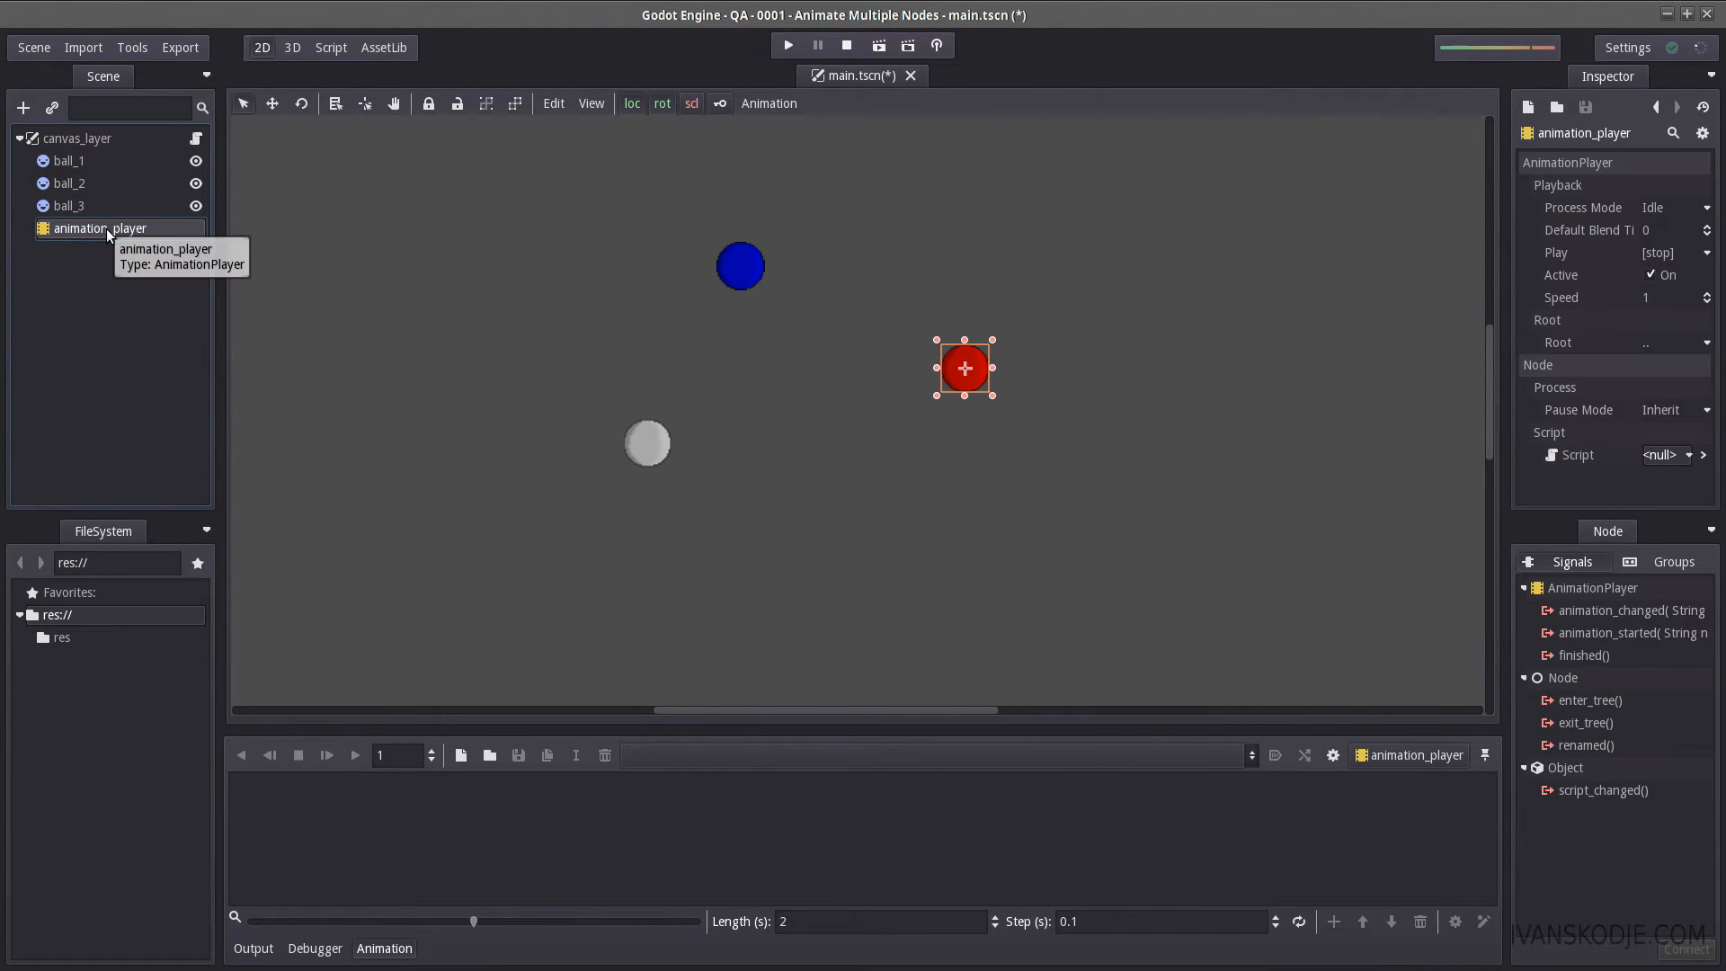
Add a new animation named move_balls in the Animation panel
left_click(461, 755)
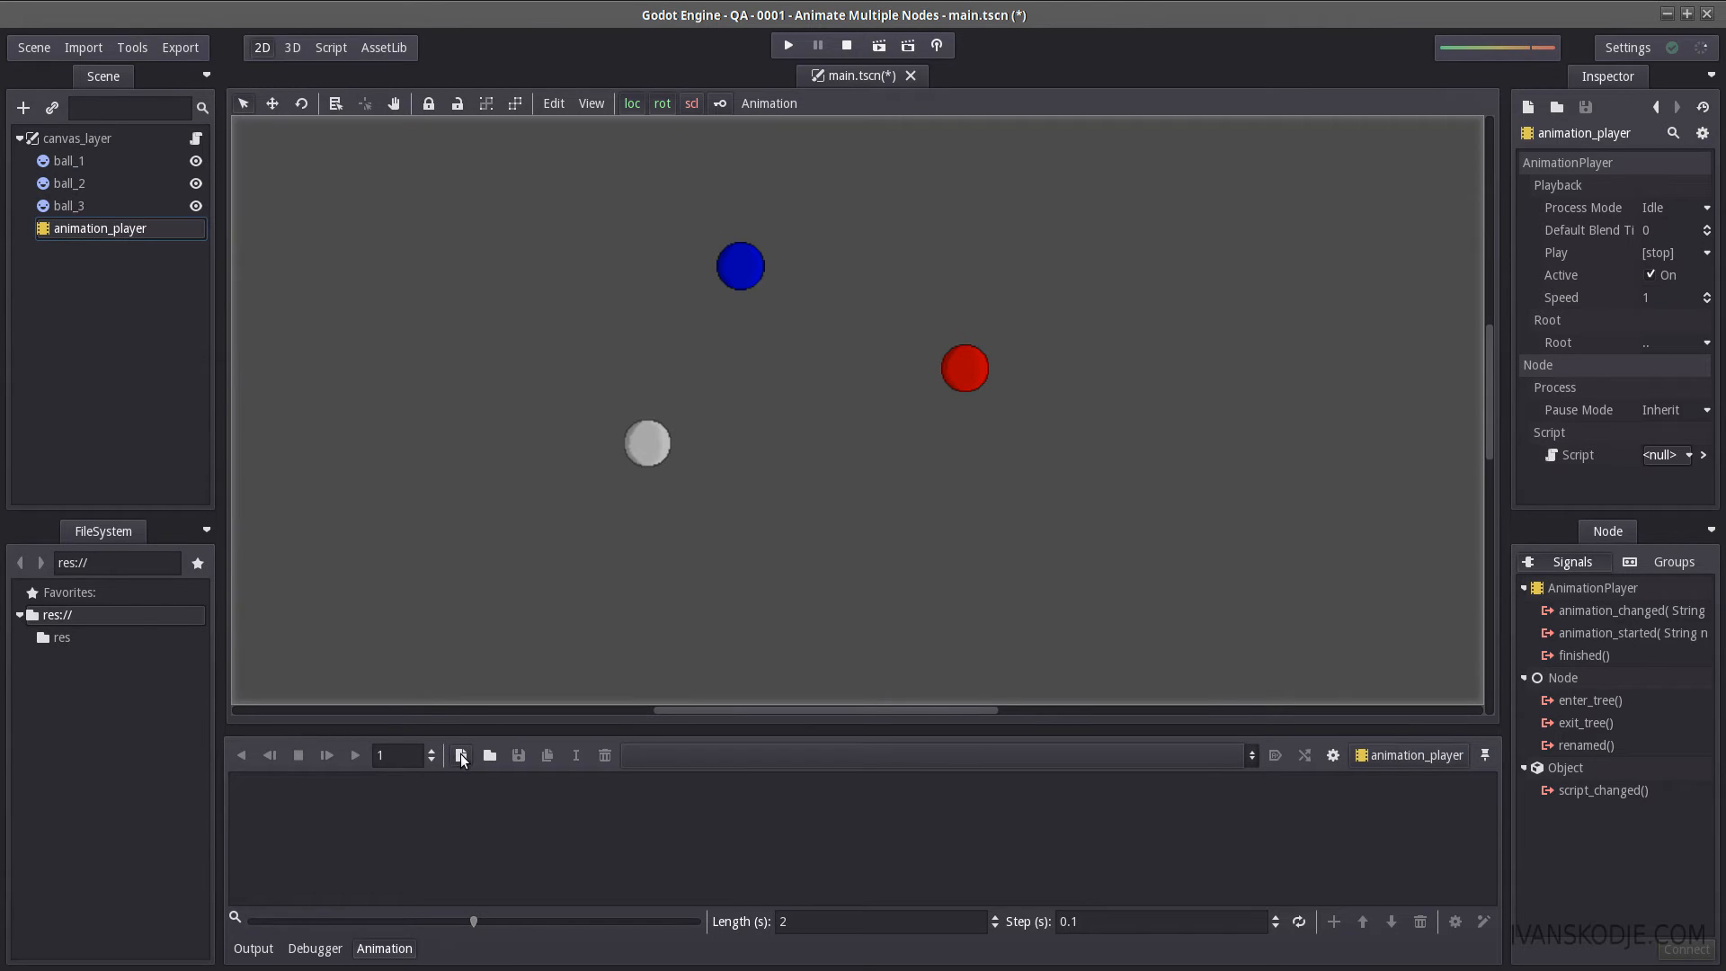
type("move_ba")
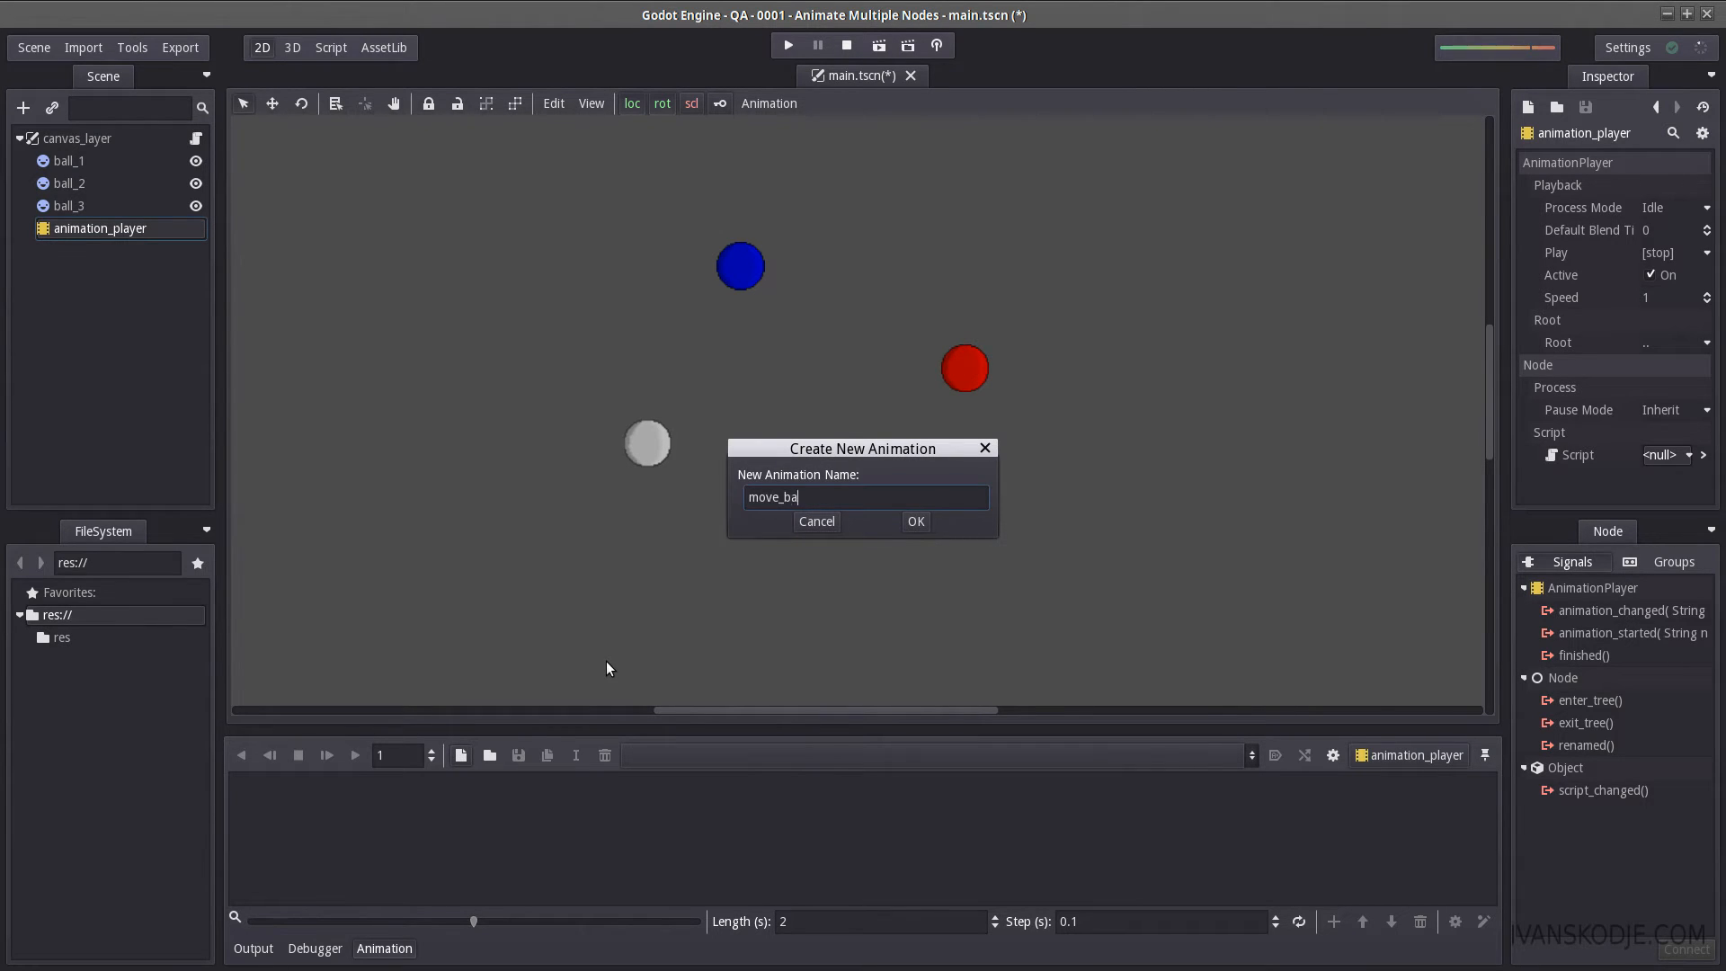
type("lls")
key("Return")
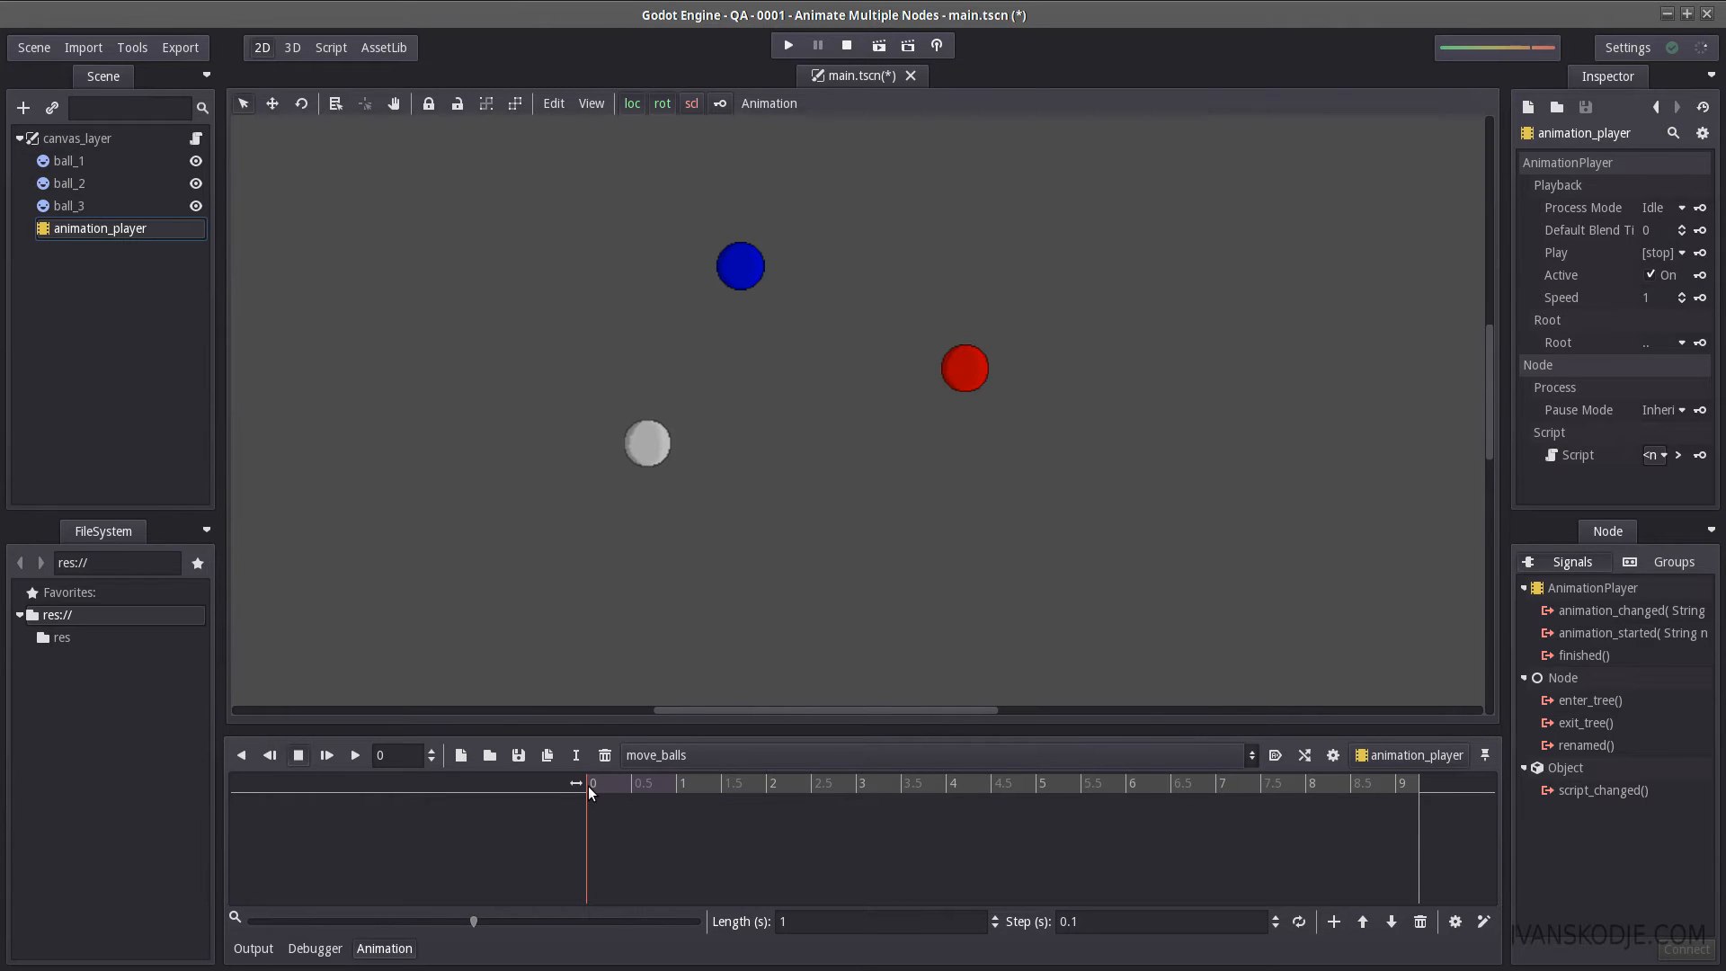
Check the 1-second length by scrubbing to the end and back, then select ball_1
left_click_drag(589, 786, 676, 787)
left_click(834, 920)
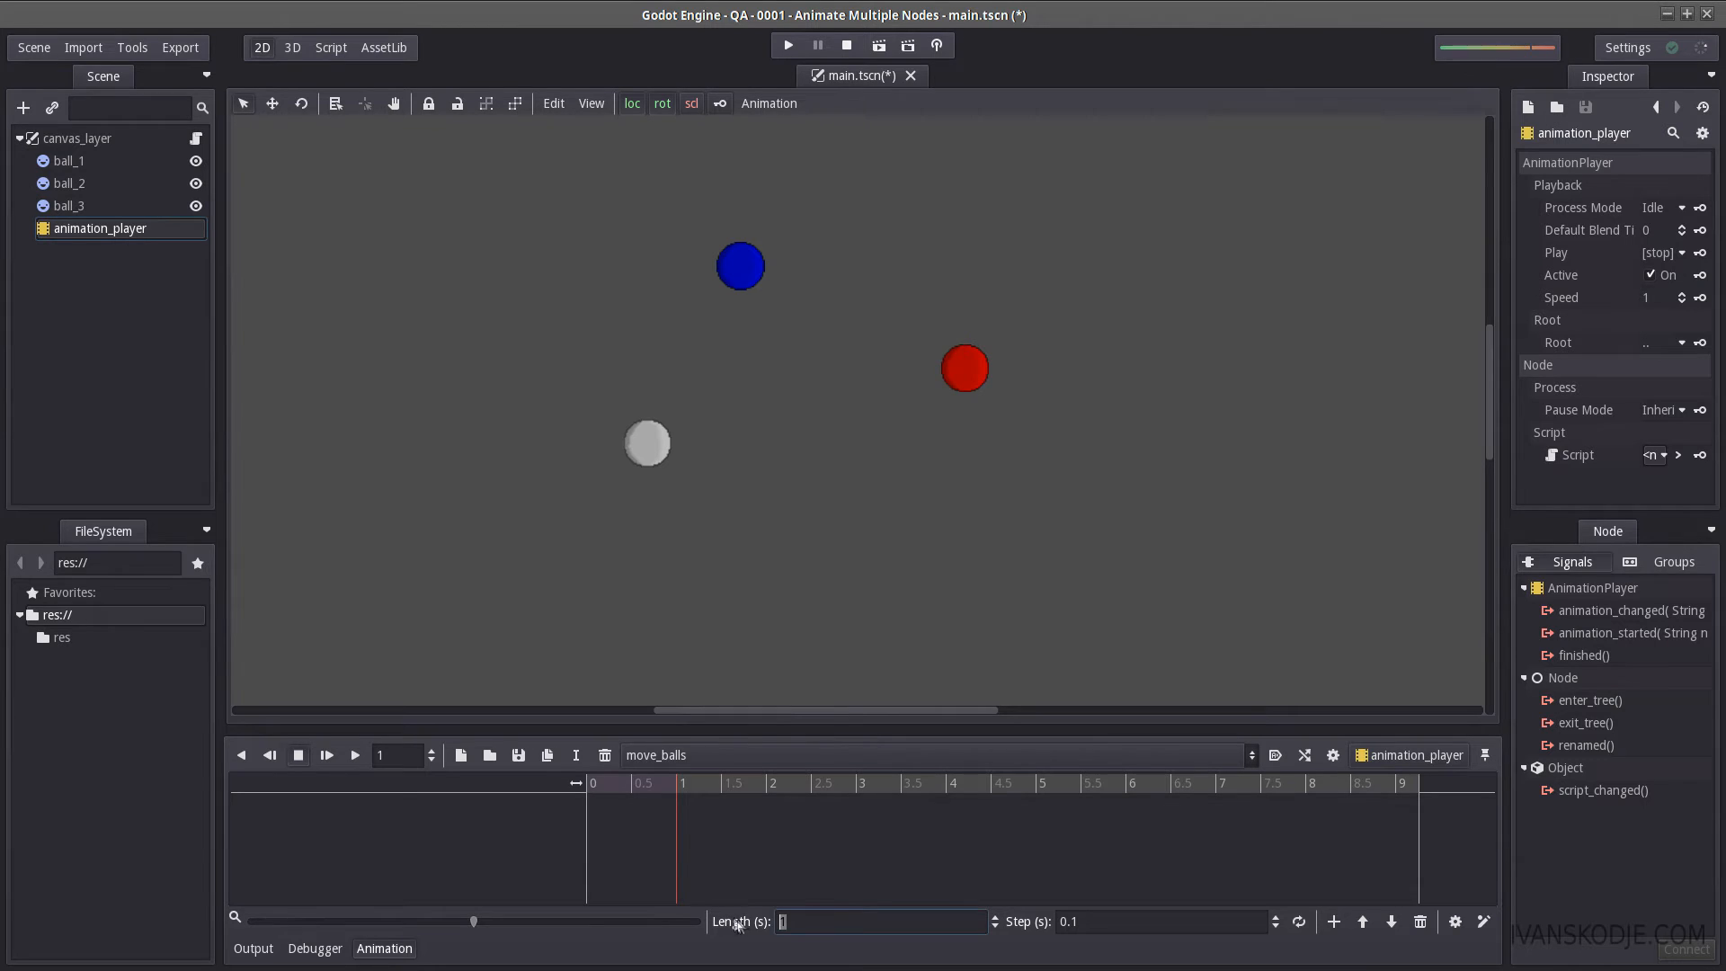
left_click_drag(677, 781, 590, 786)
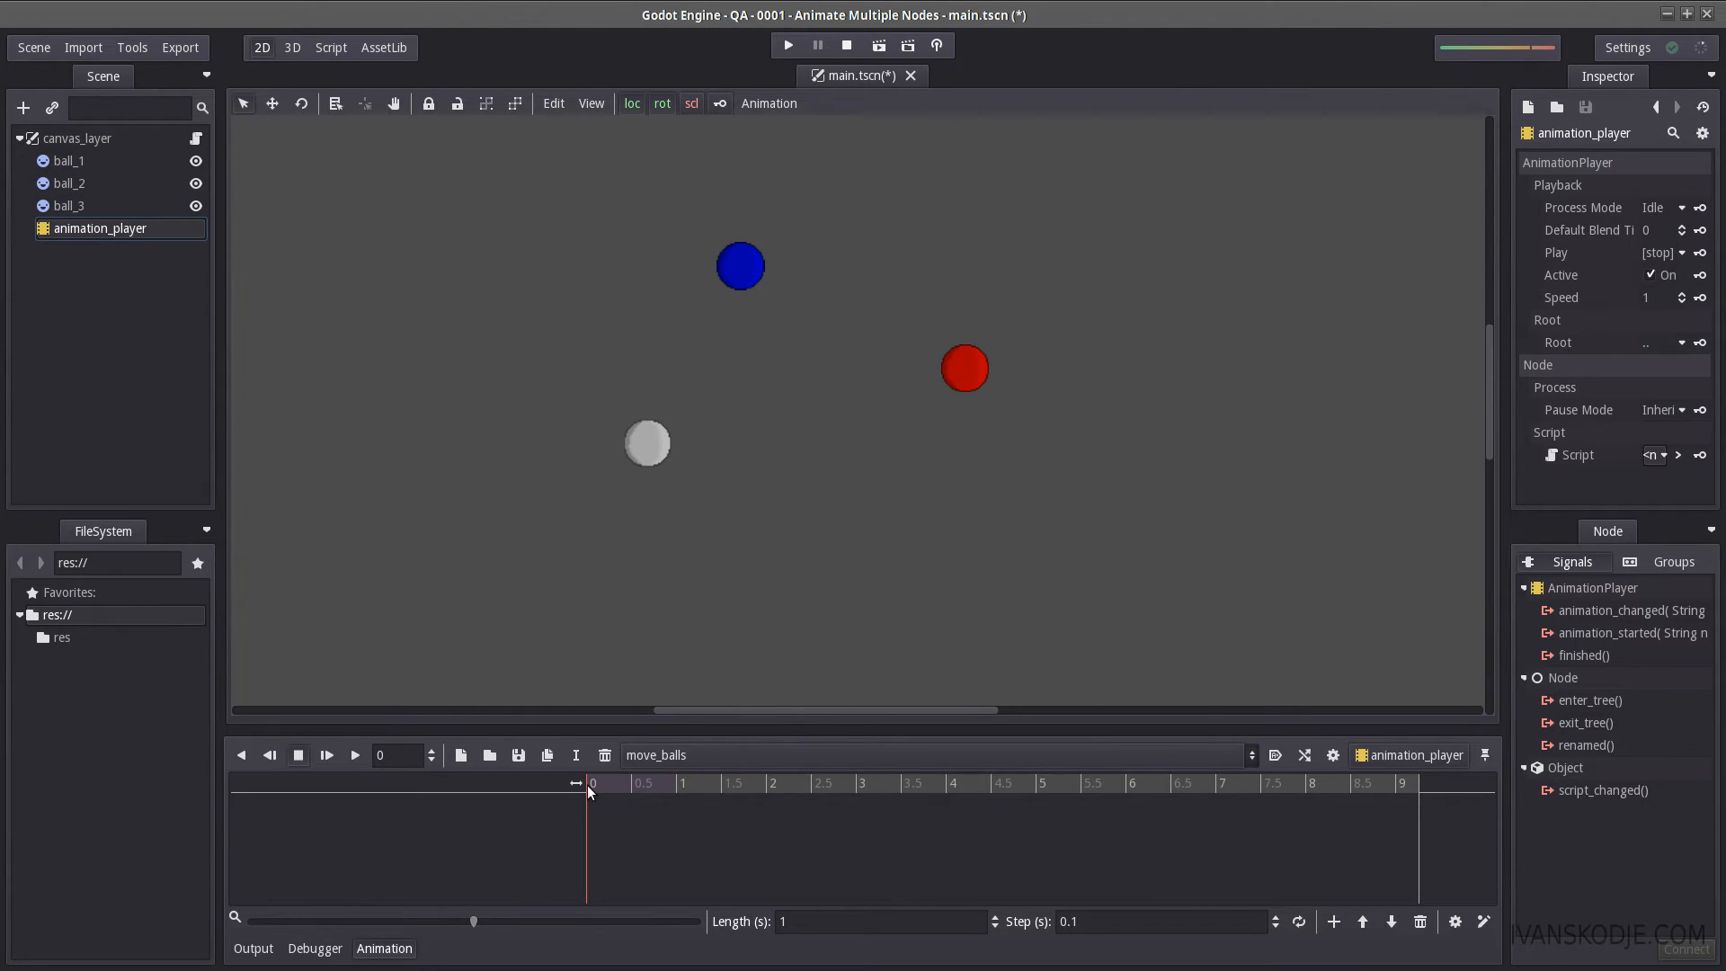
left_click(67, 160)
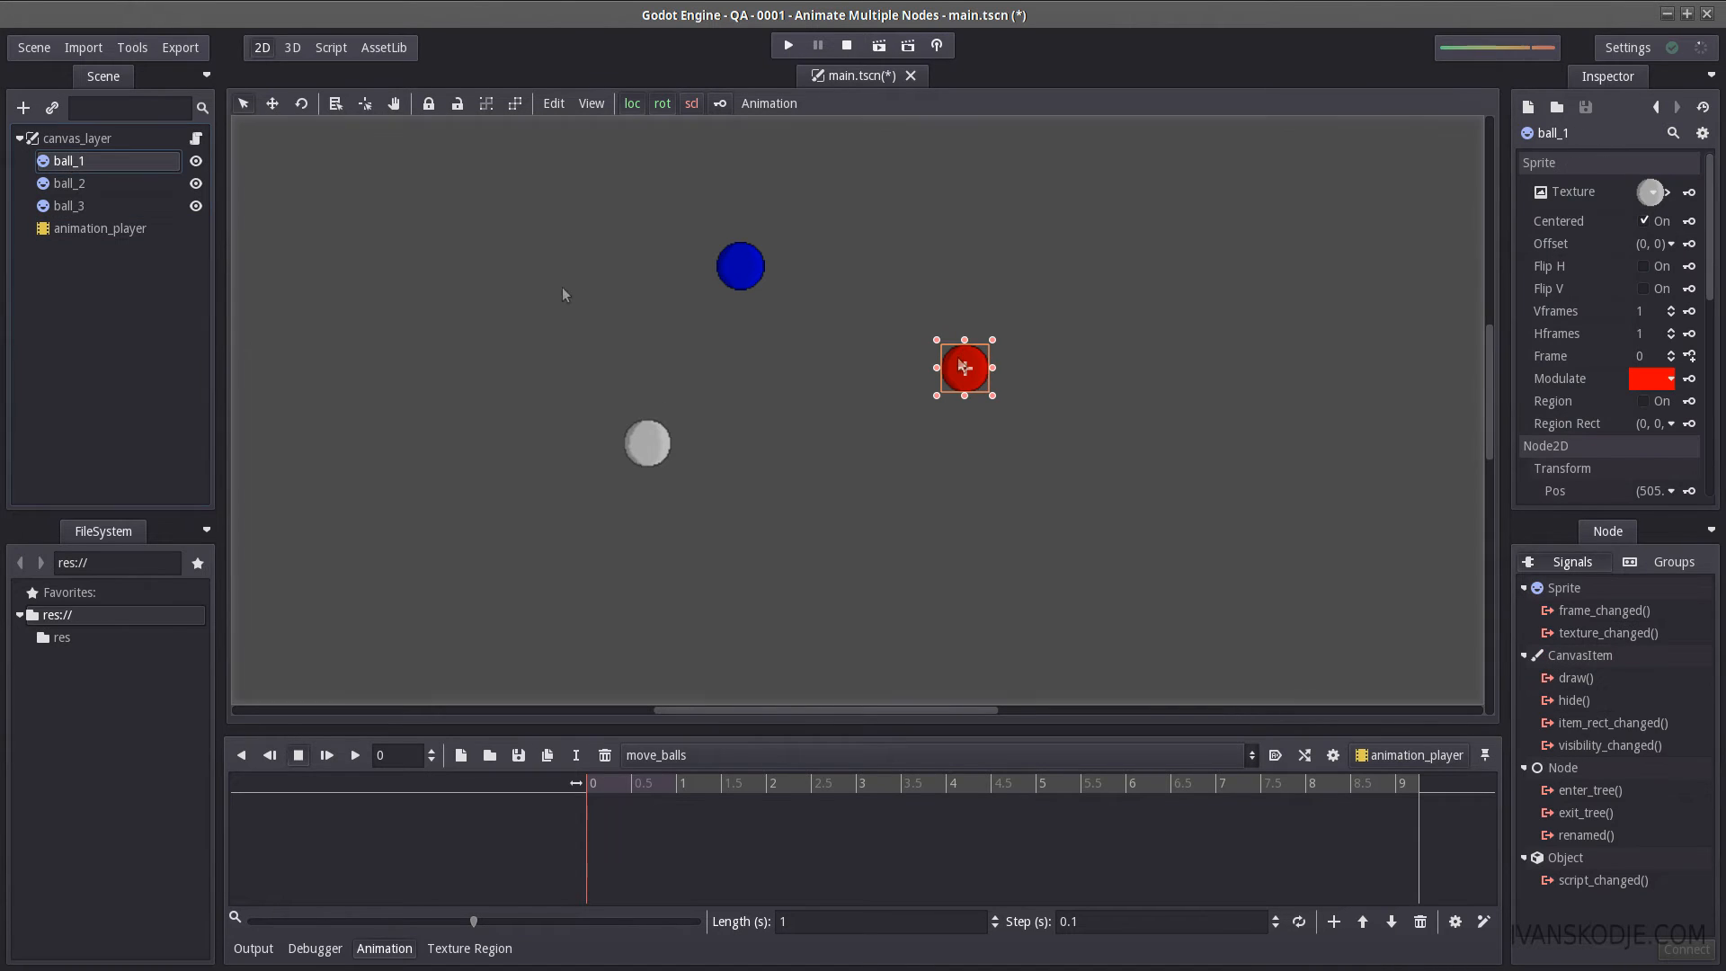
scroll(1644, 347, "down", 1)
scroll(1652, 348, "down", 3)
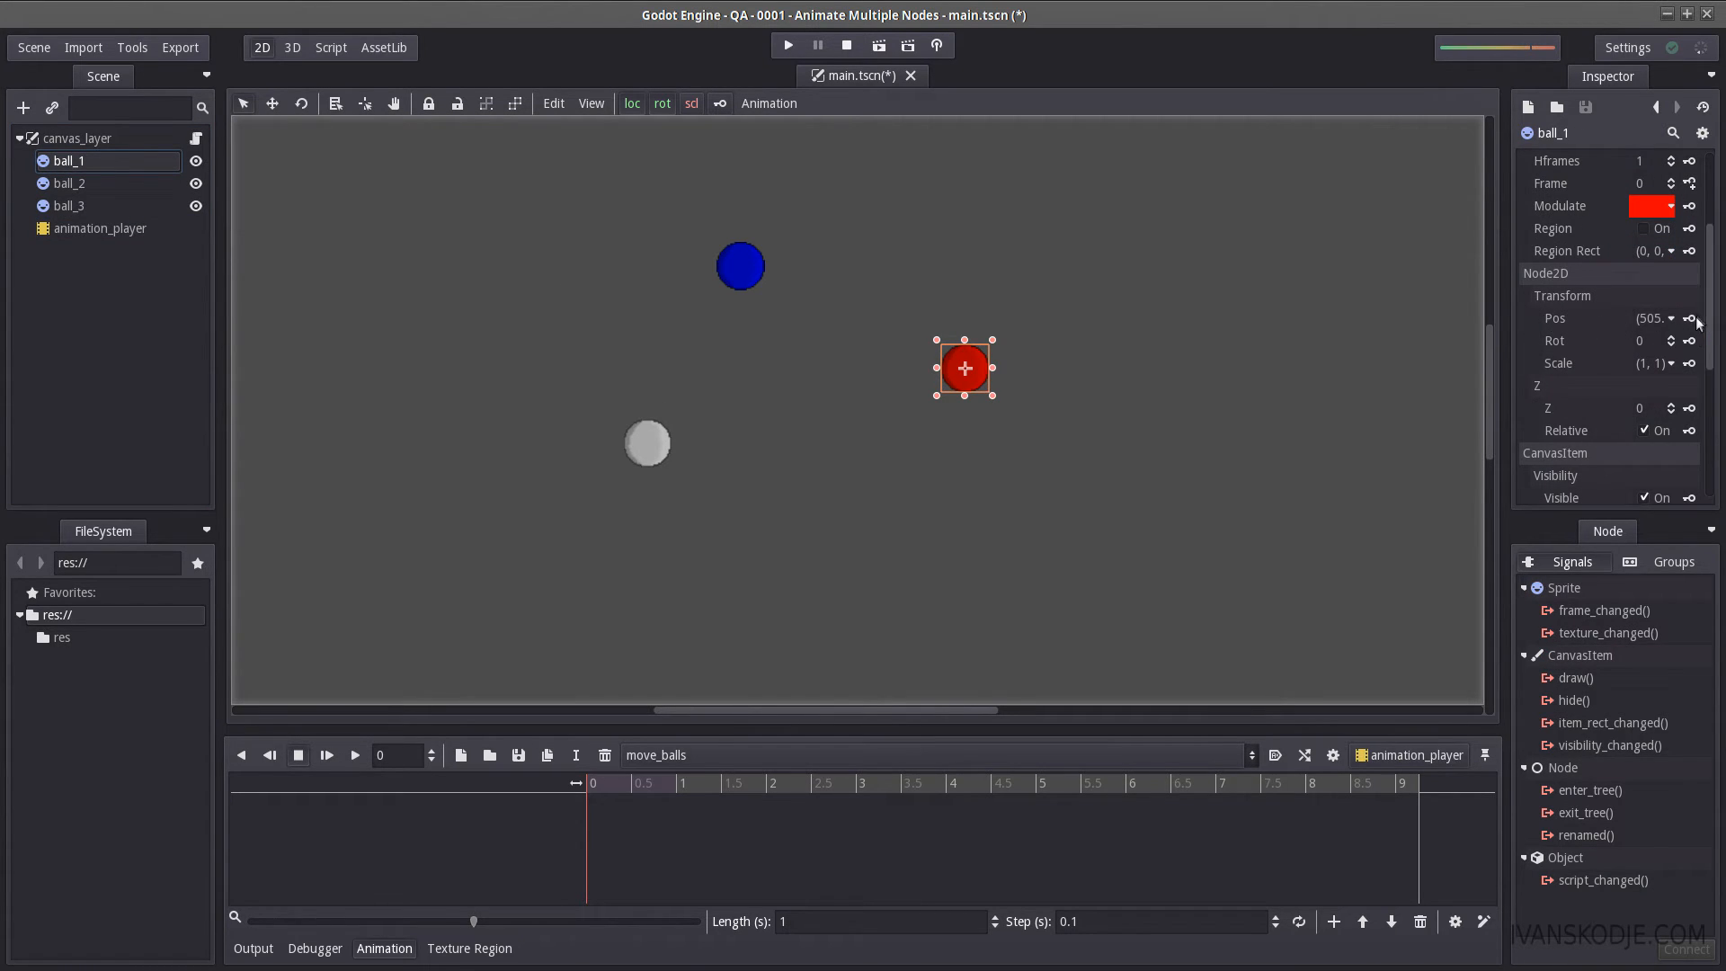
mouse_move(1653, 319)
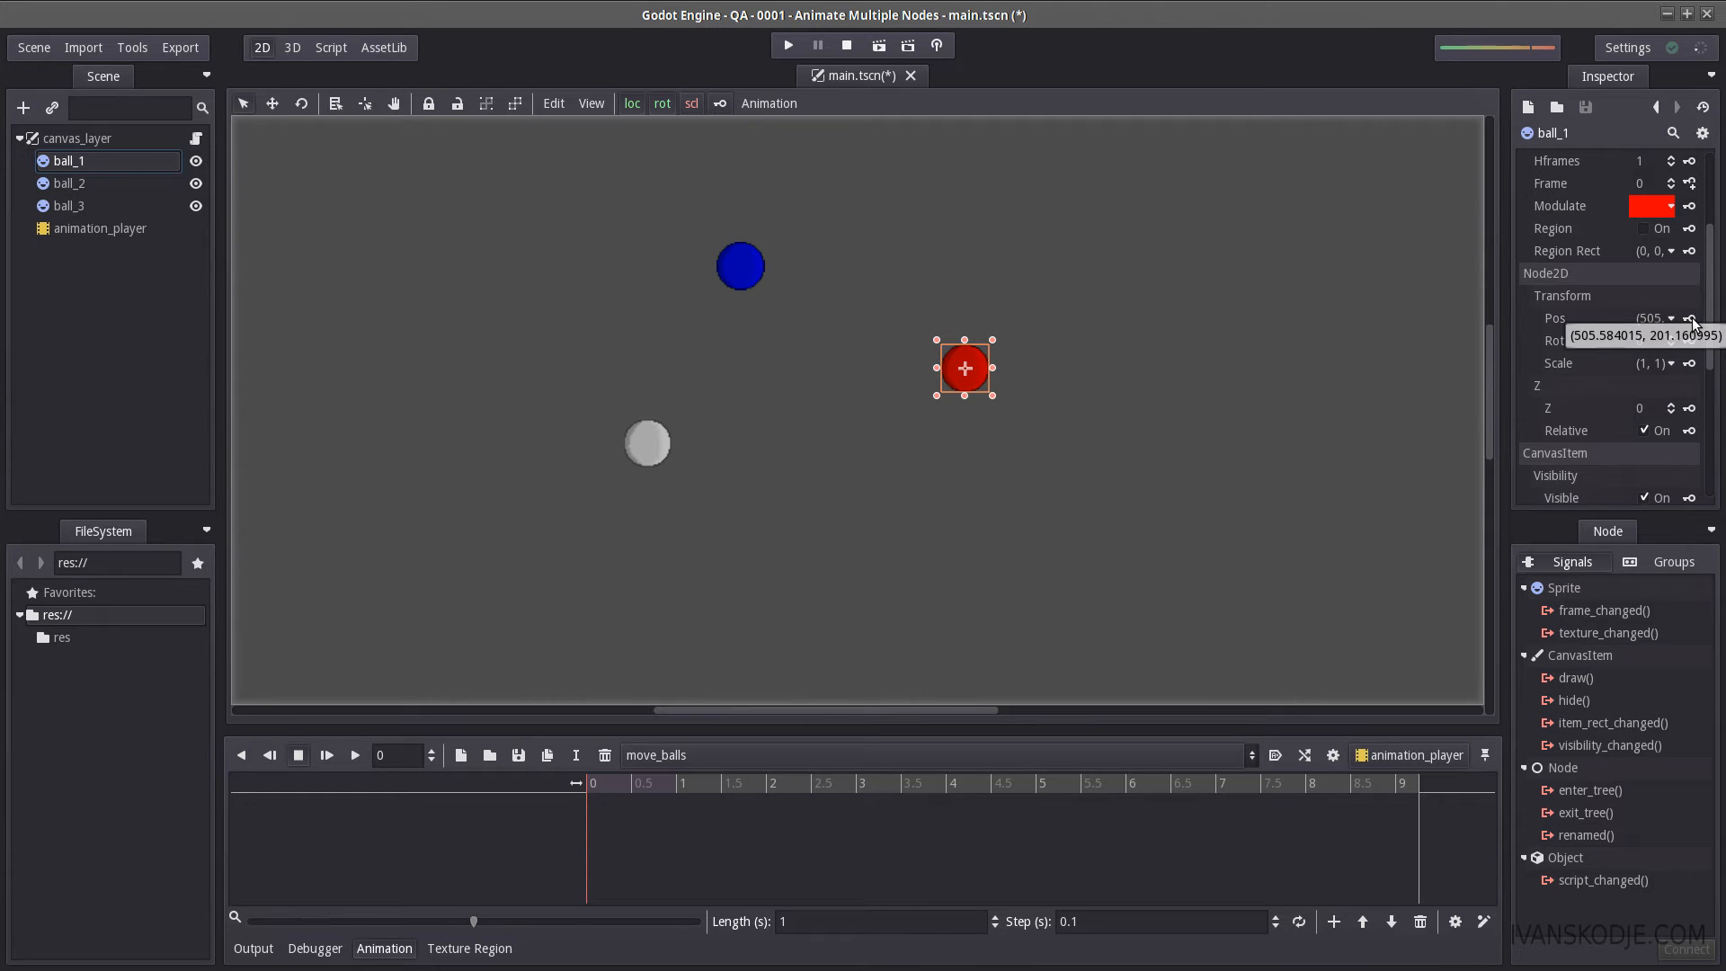
Create position tracks keyed at time 0 for ball_1 and ball_2
left_click(1690, 318)
left_click(983, 537)
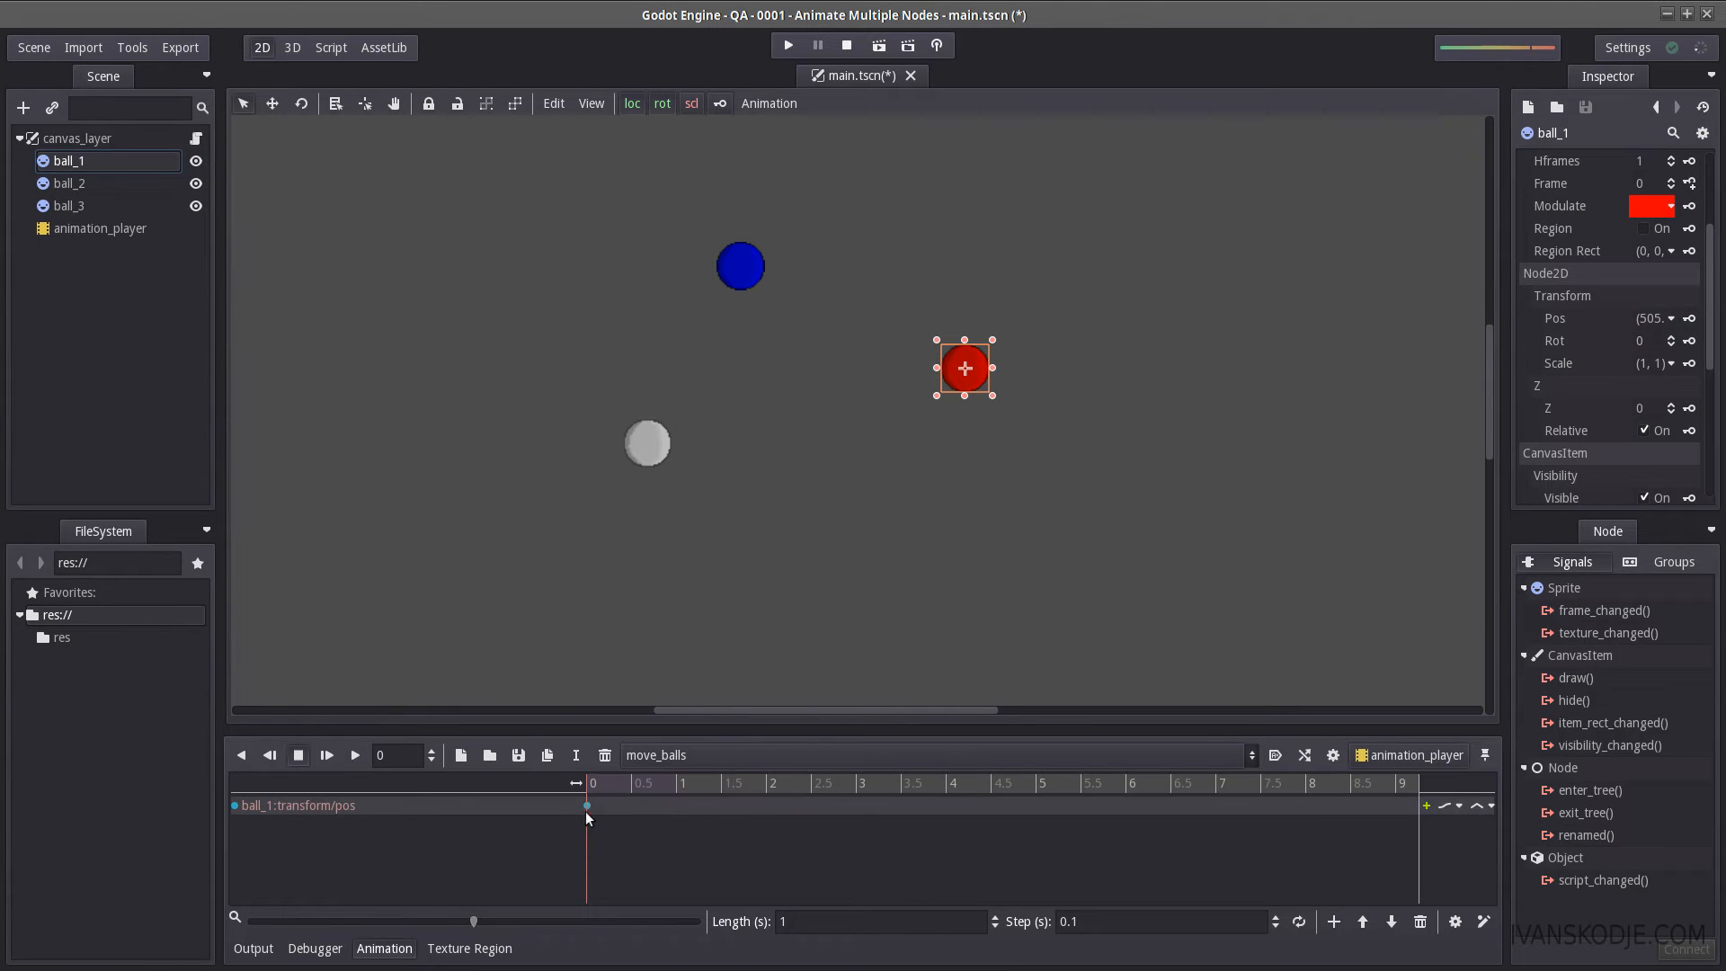
left_click(121, 186)
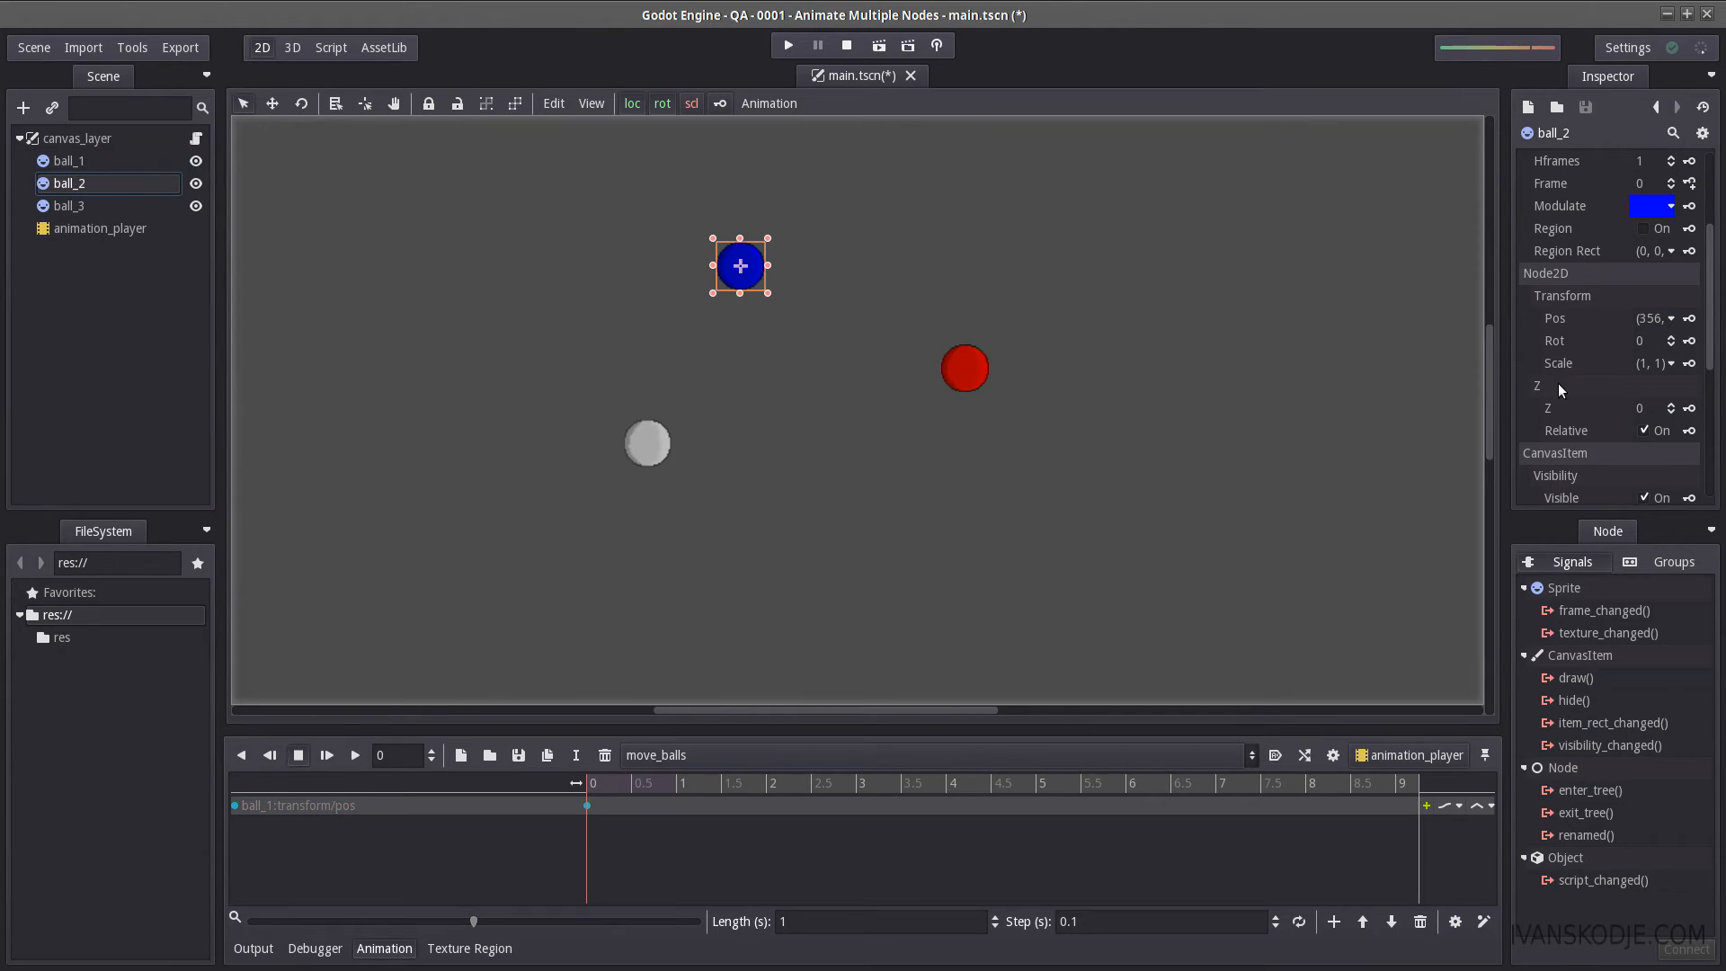
left_click(1690, 318)
left_click(929, 518)
Key ball_3's start position too, reselect ball_1 and move the playhead toward 1 second
left_click(73, 205)
left_click(1689, 318)
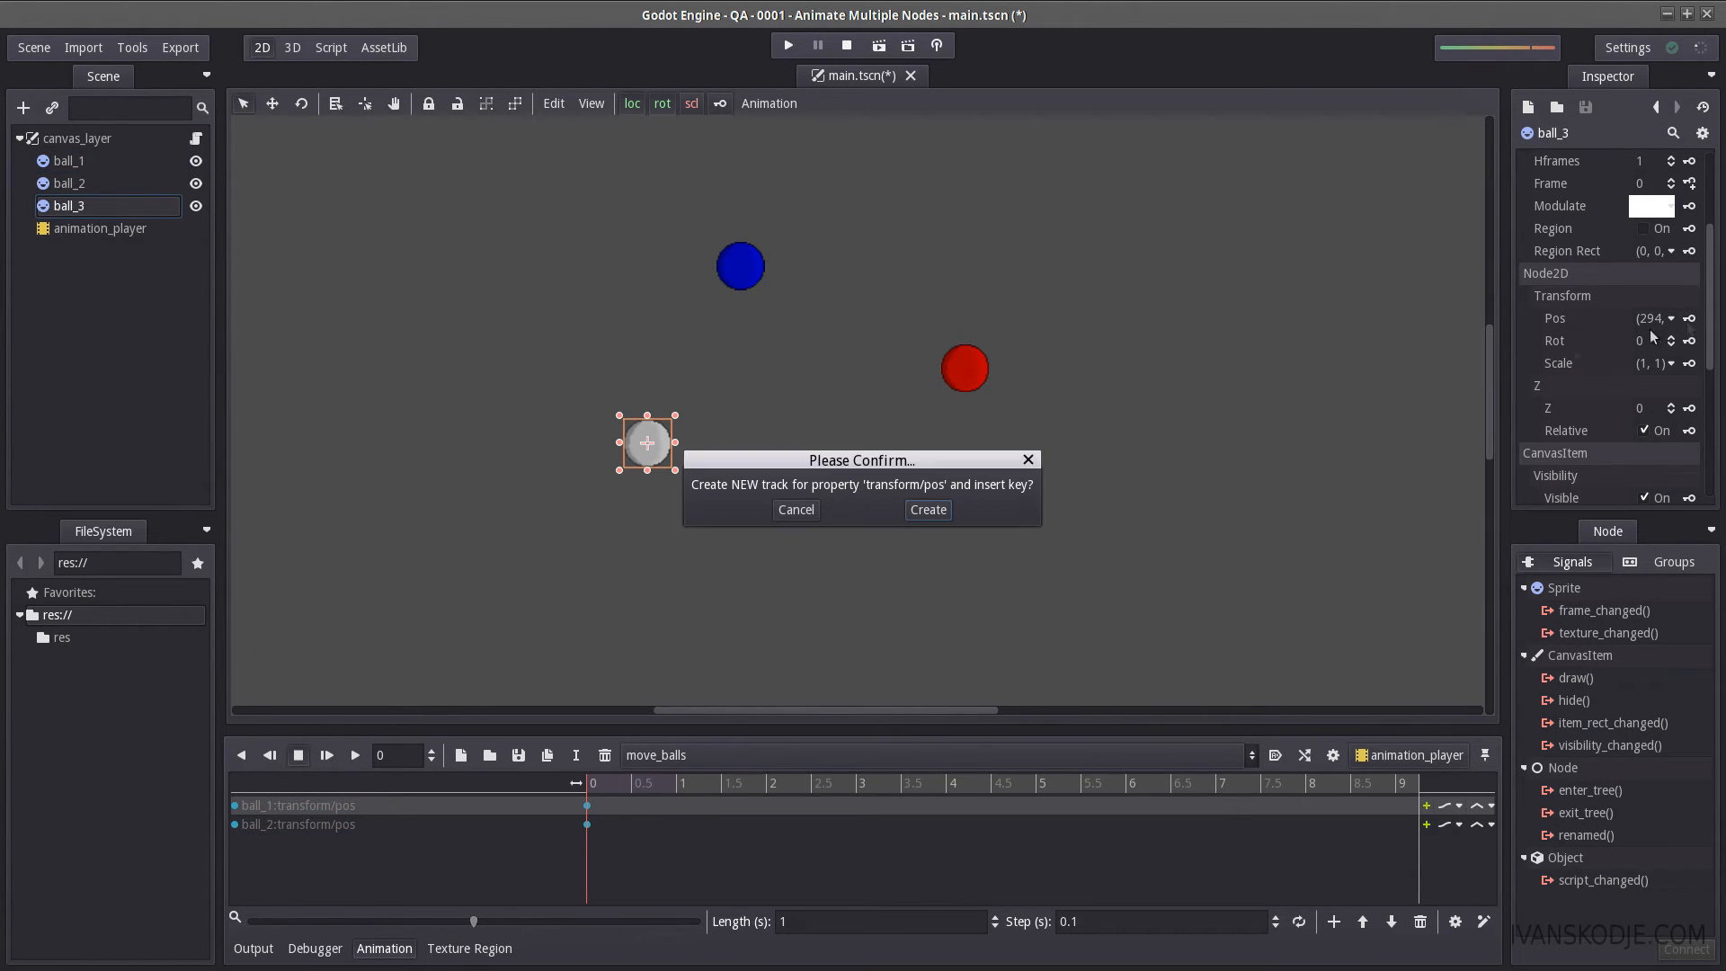
left_click(957, 510)
left_click(70, 160)
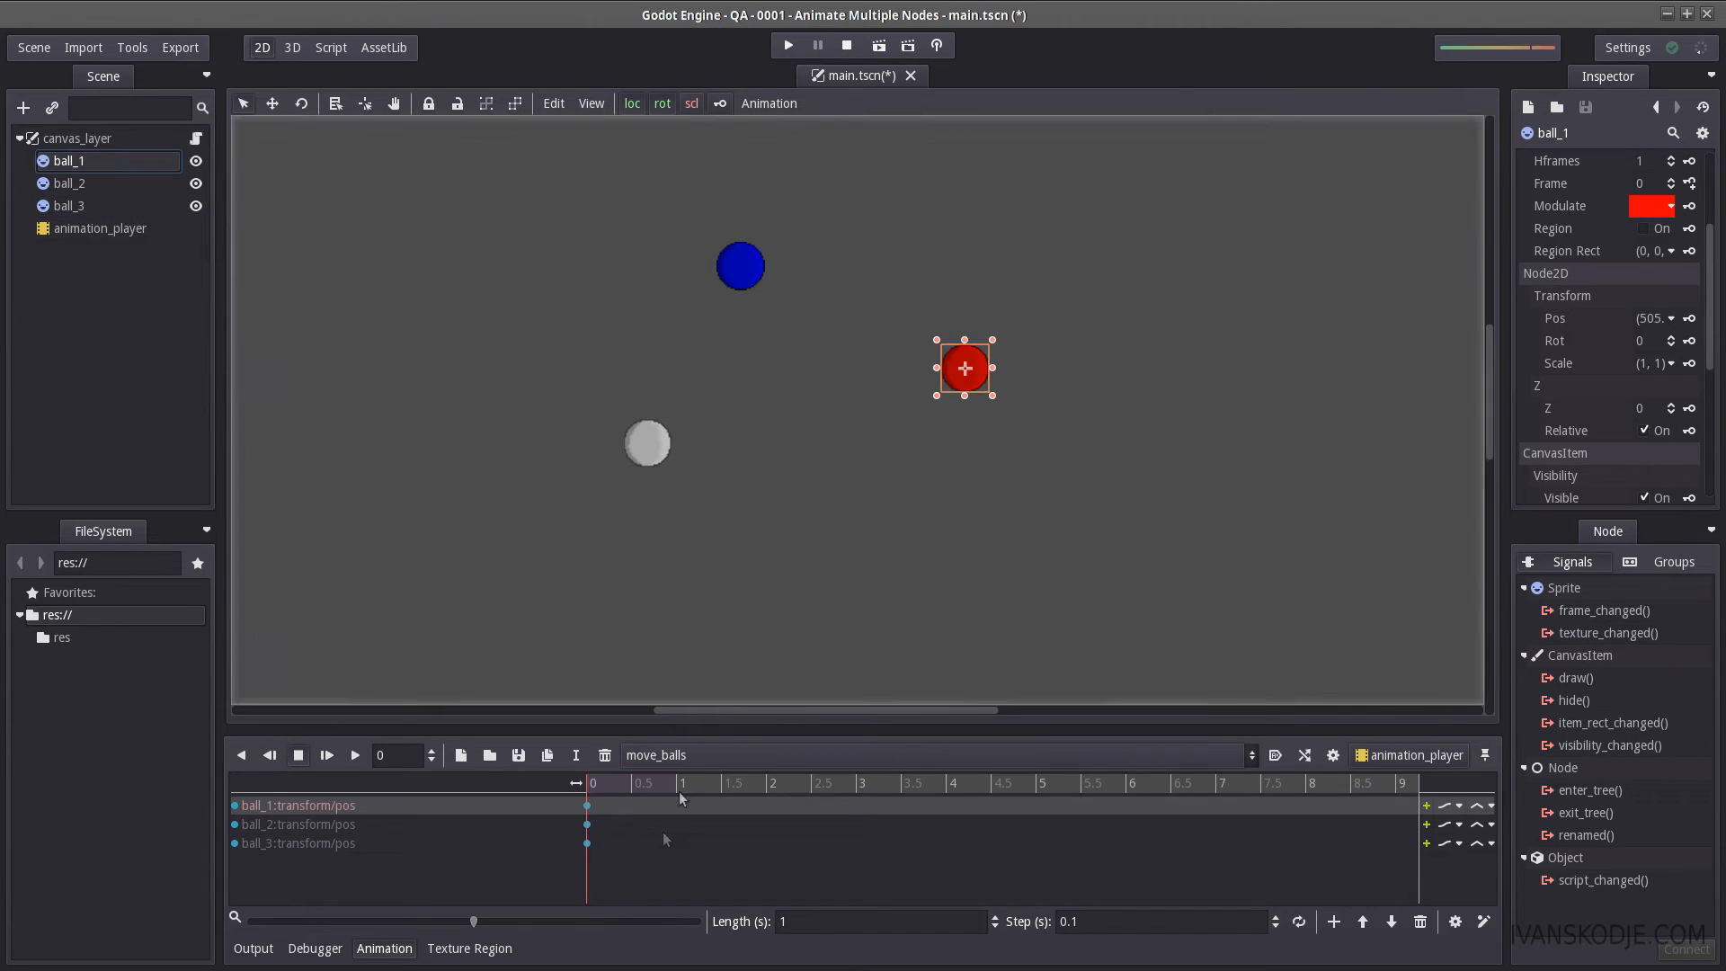
left_click_drag(591, 785, 681, 783)
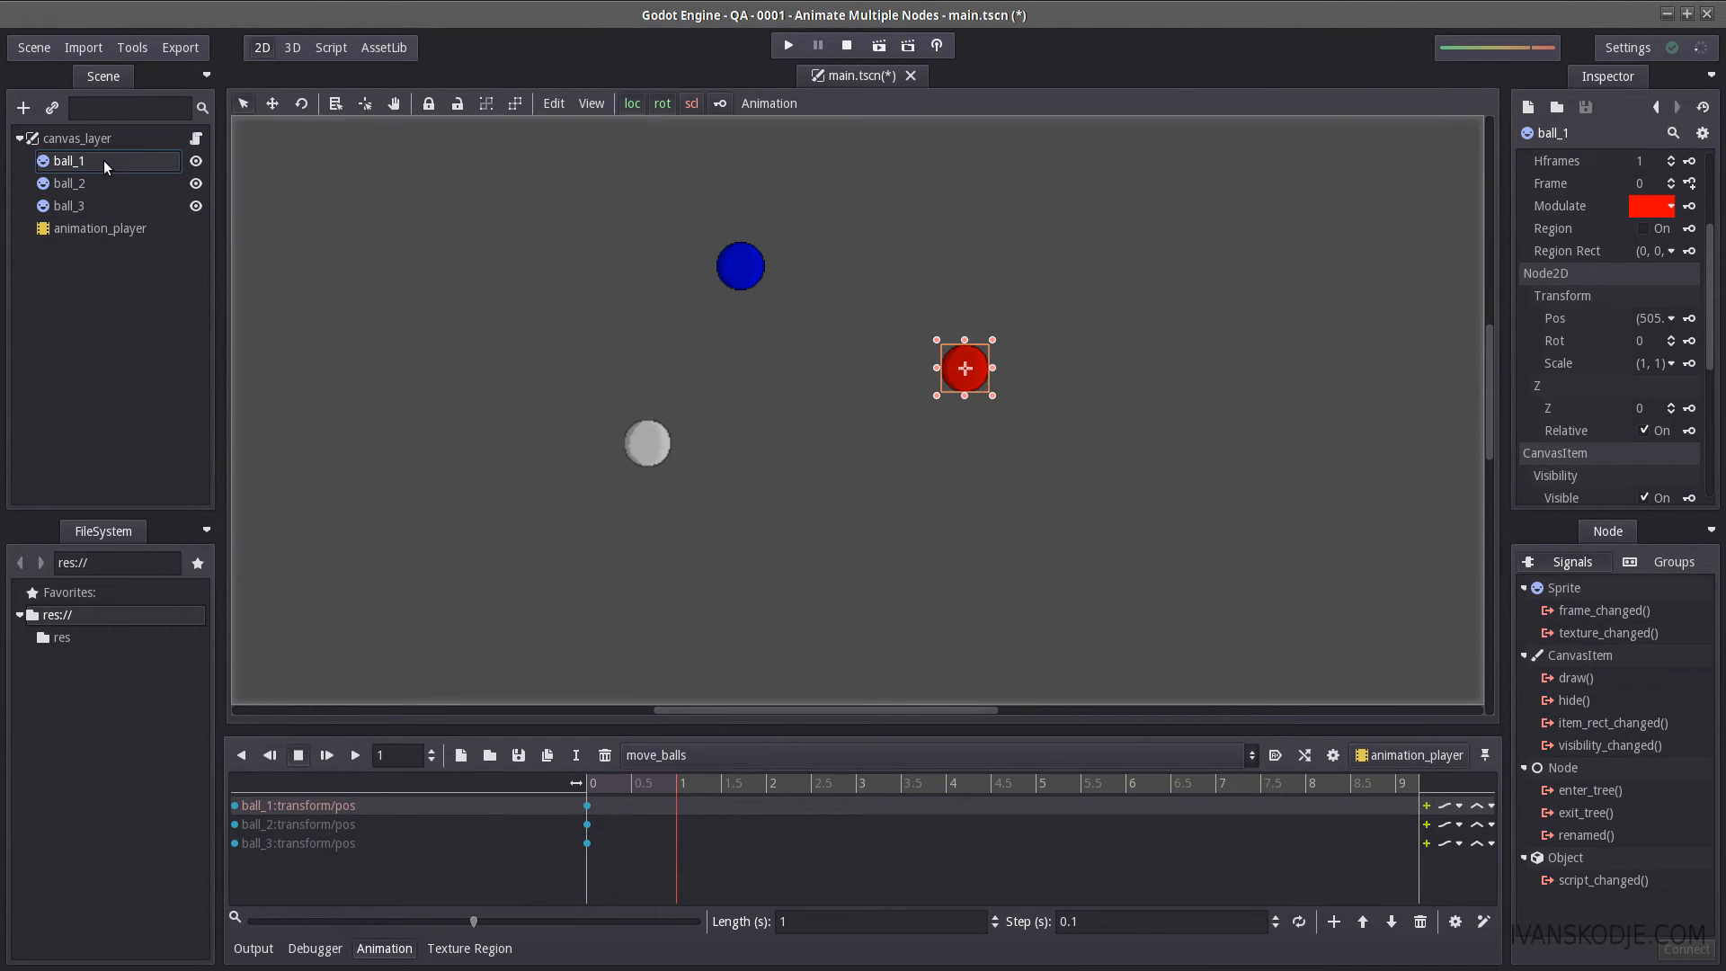
With the move tool, drag the red ball_1 down toward the bottom of the canvas
key("w")
scroll(1026, 419, "down", 5)
middle_click_drag(1011, 427, 897, 408)
scroll(897, 405, "down", 2)
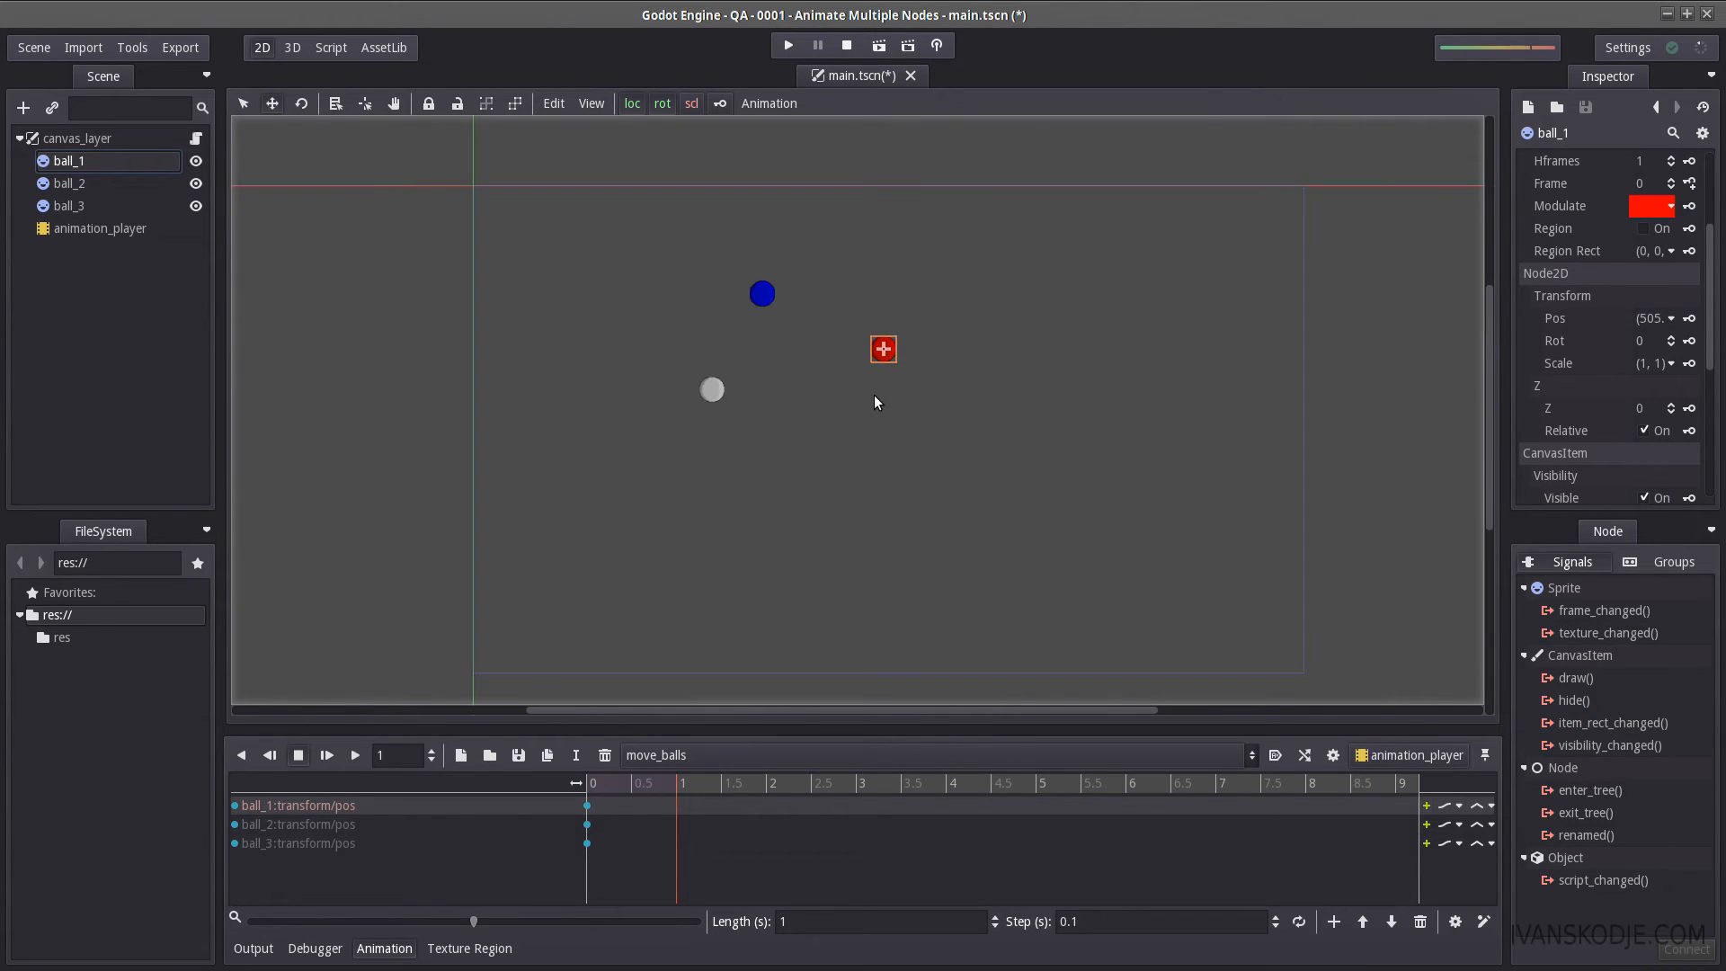
left_click_drag(884, 350, 868, 527)
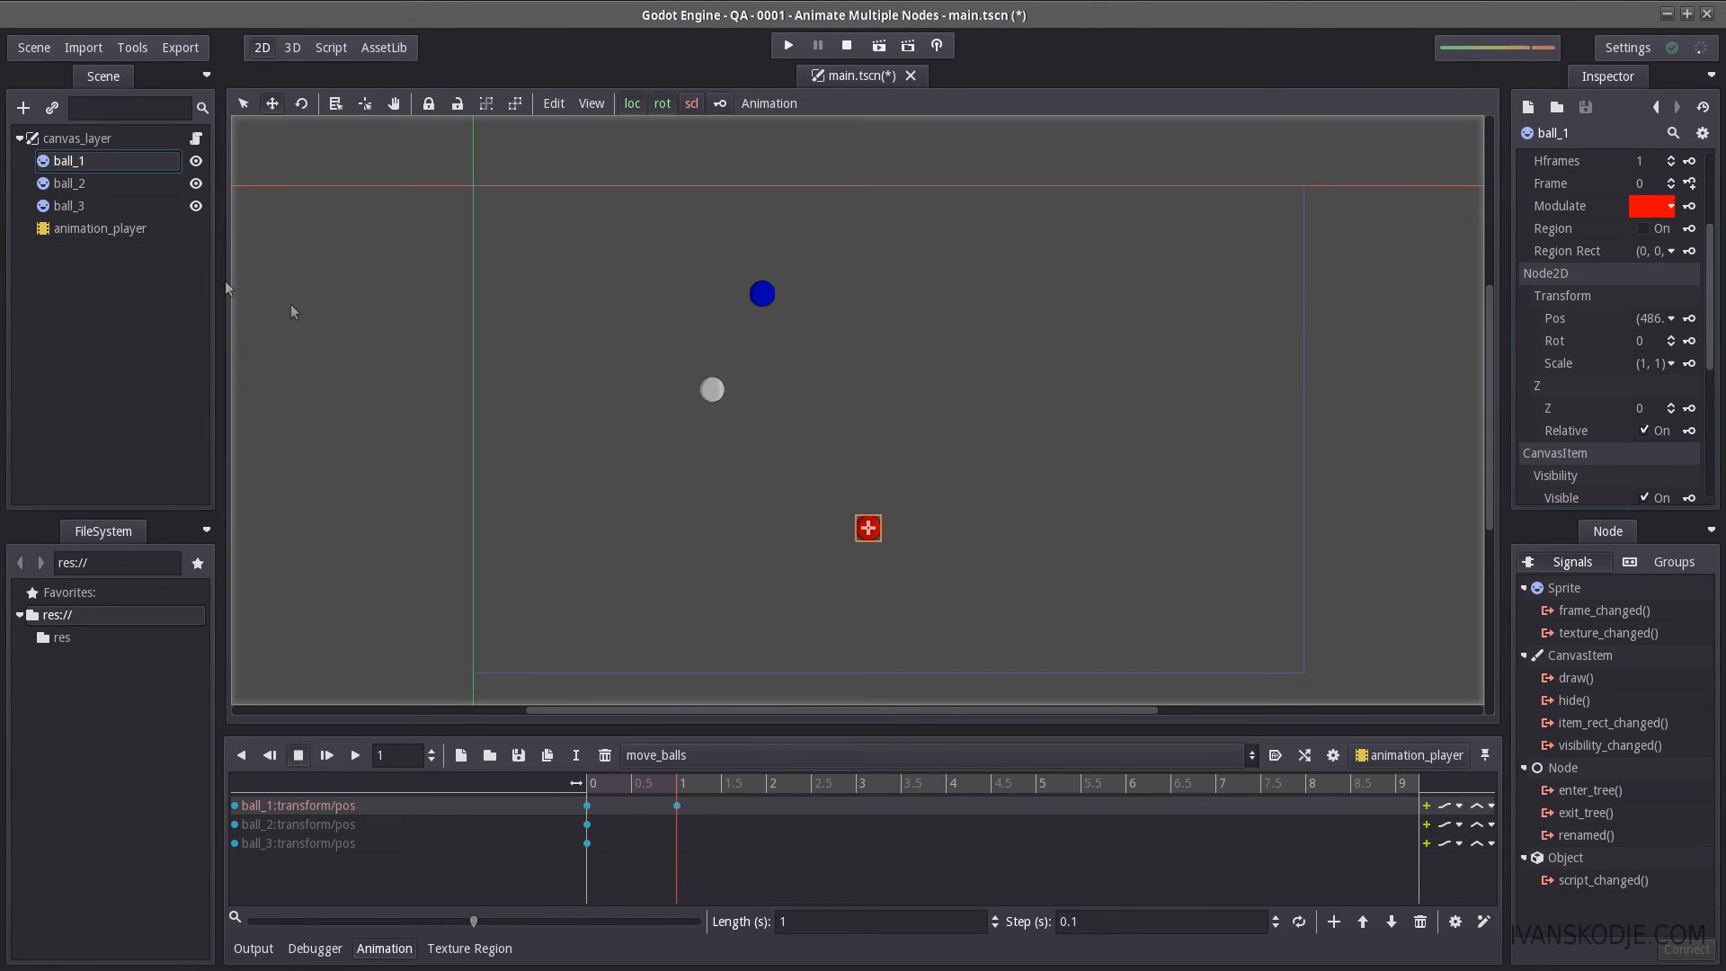
Move the blue ball_2 to the right and key its position at 1 second
left_click(71, 185)
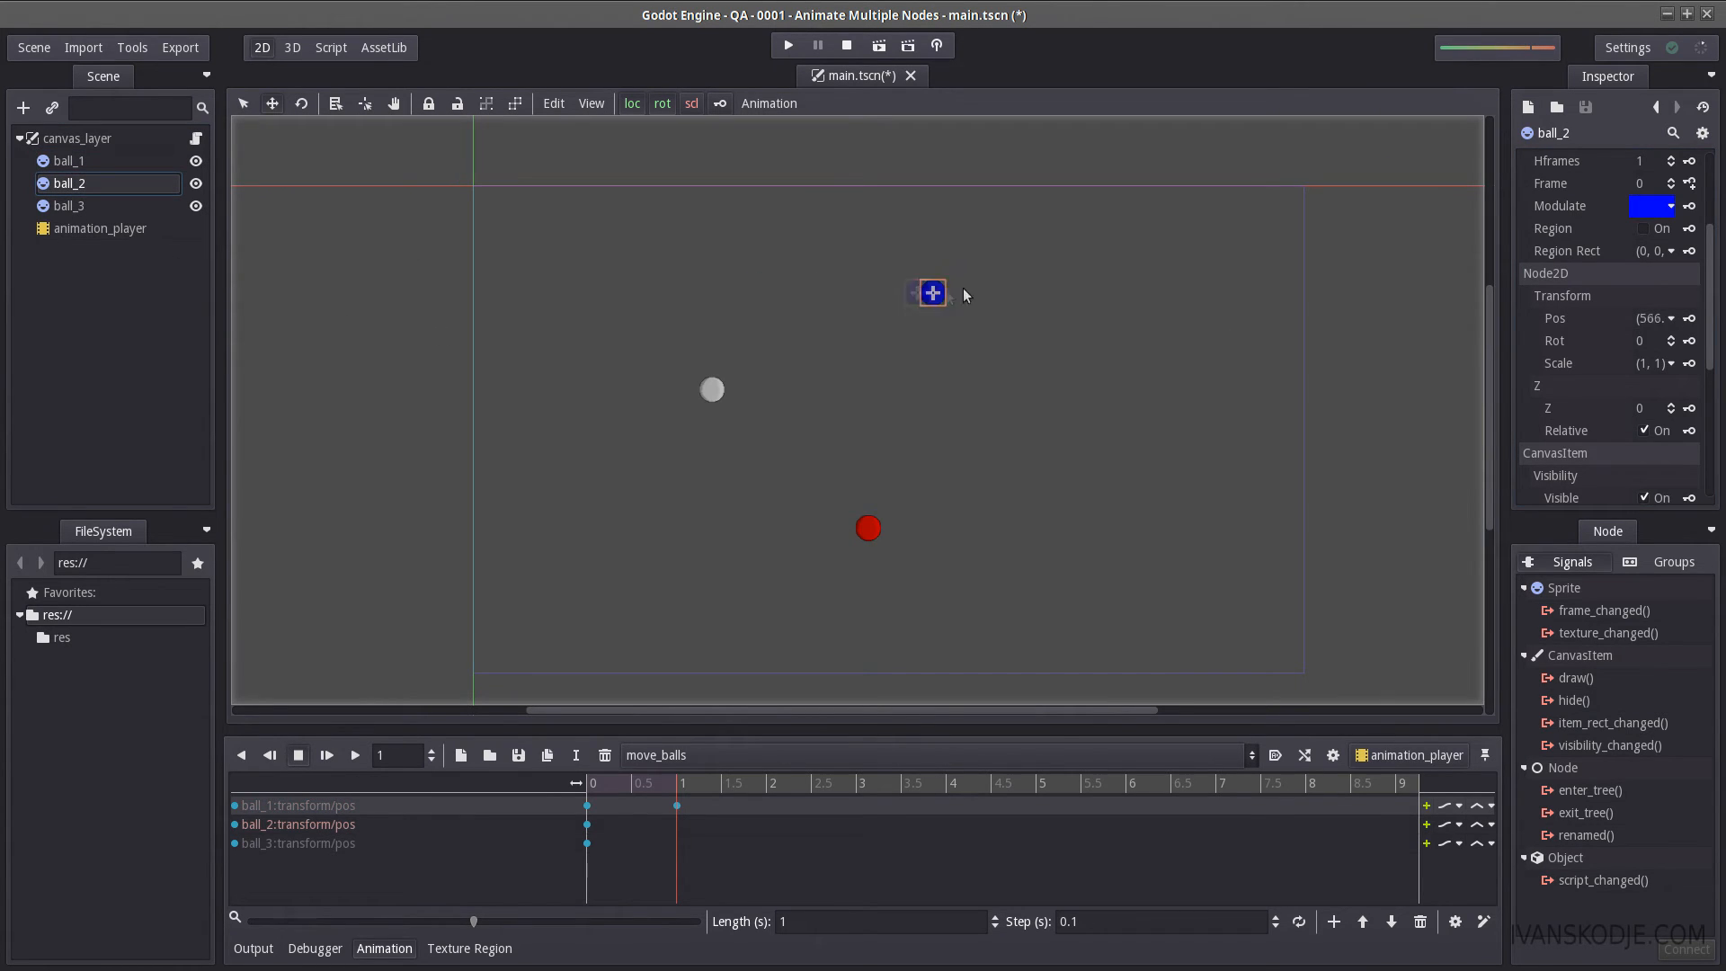
left_click_drag(762, 294, 964, 290)
key("Insert")
Move the white ball_3 to the left and key its position at 1 second
left_click(119, 205)
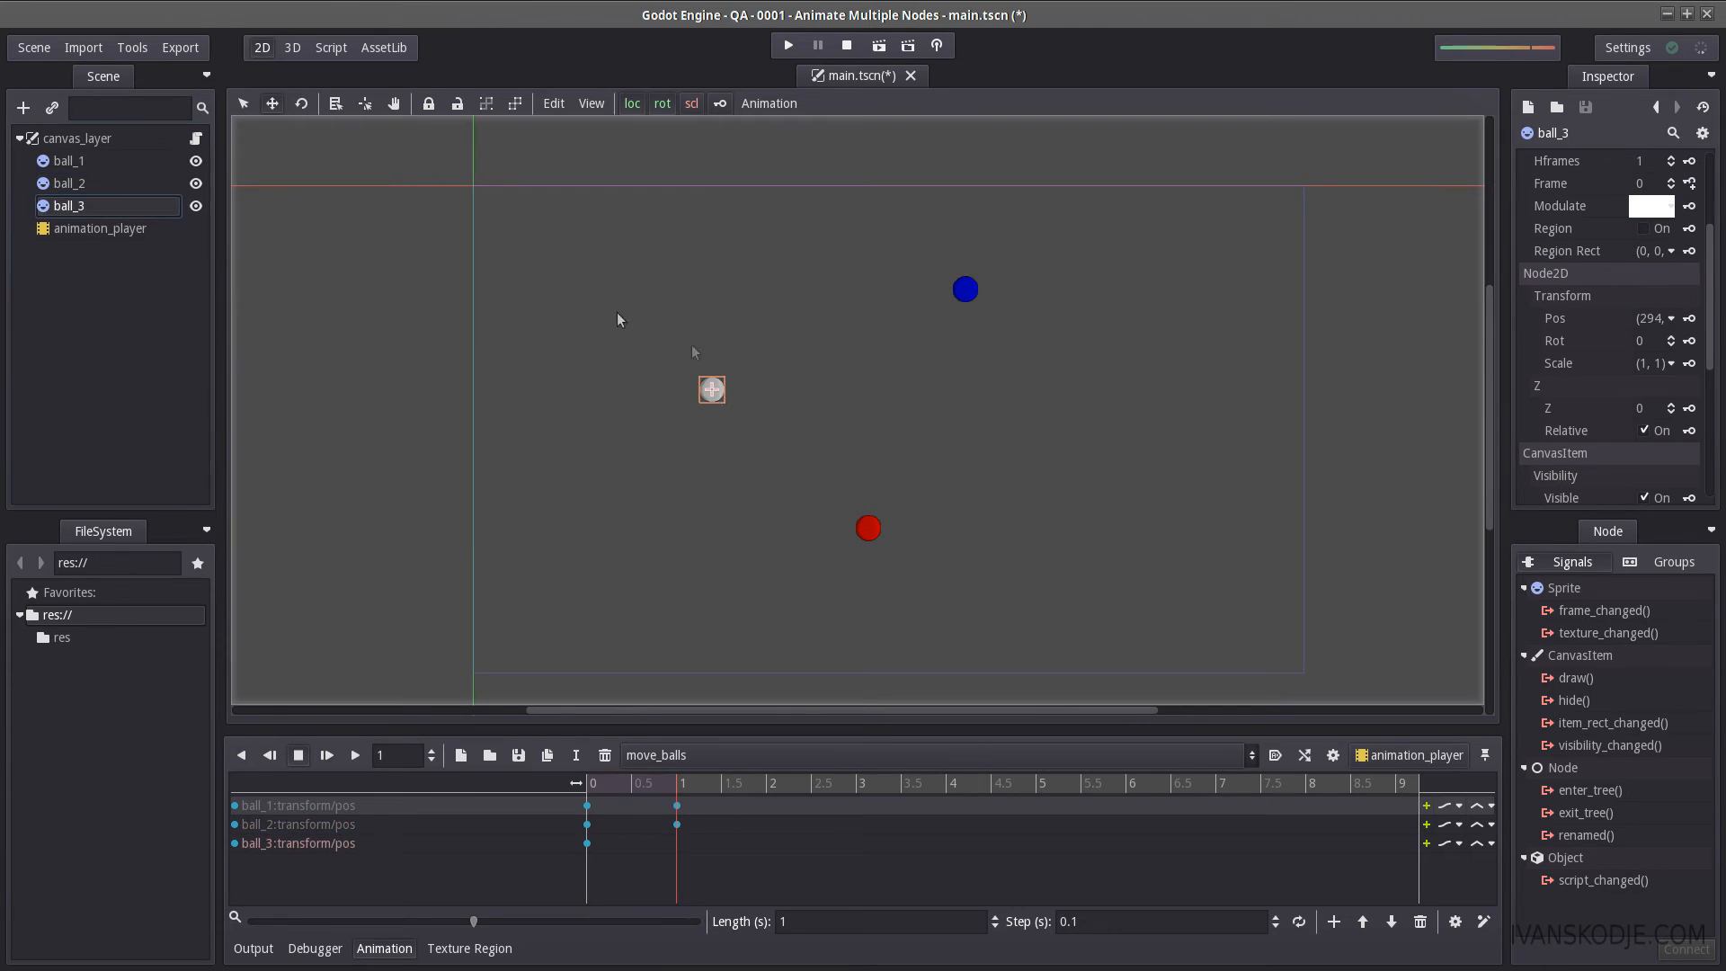
left_click_drag(713, 389, 520, 375)
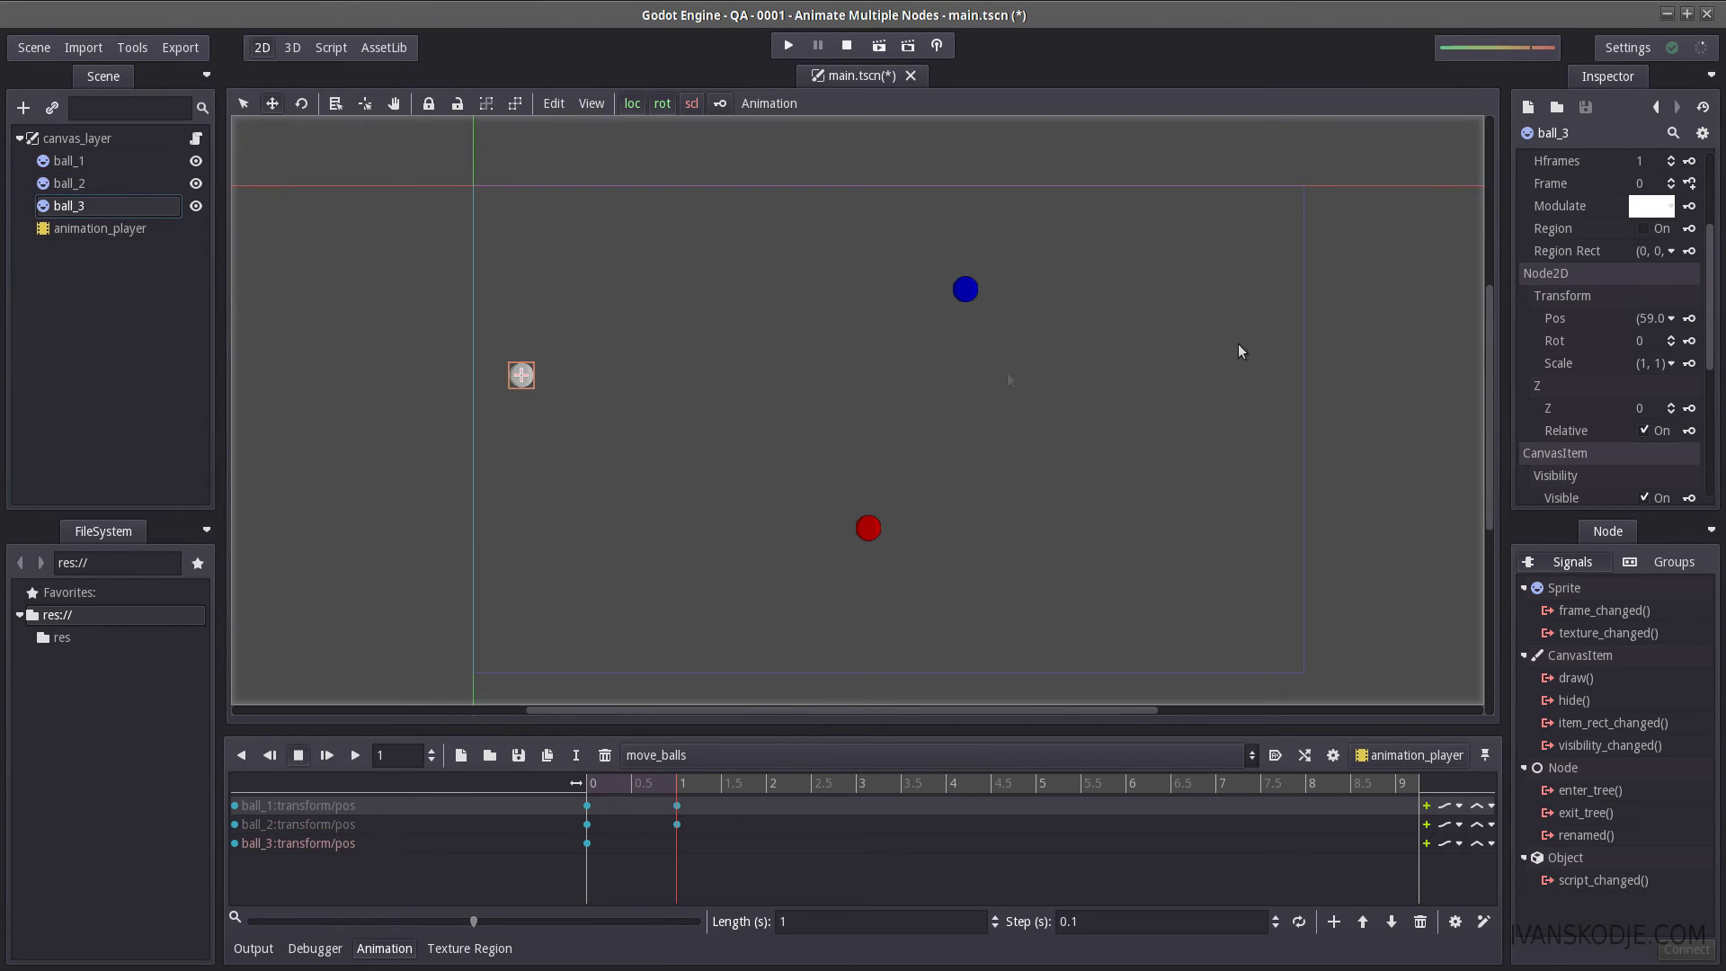
left_click(1690, 320)
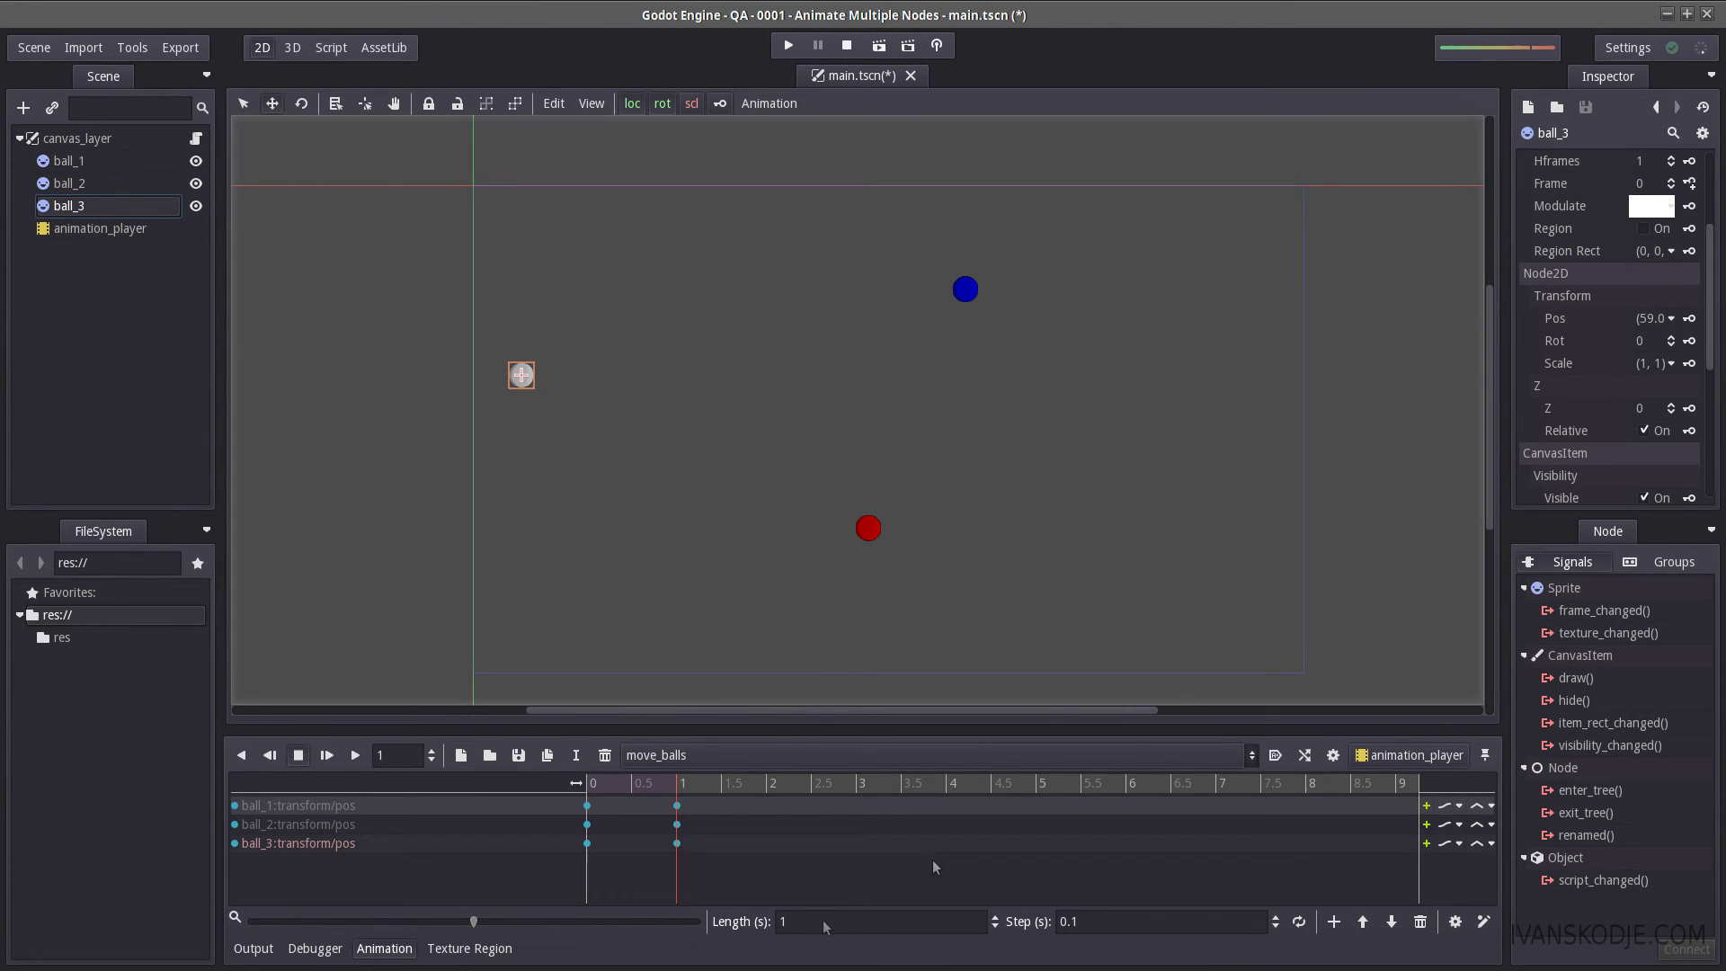
Scrub from the start through move_balls and play it to preview the motion
left_click(590, 784)
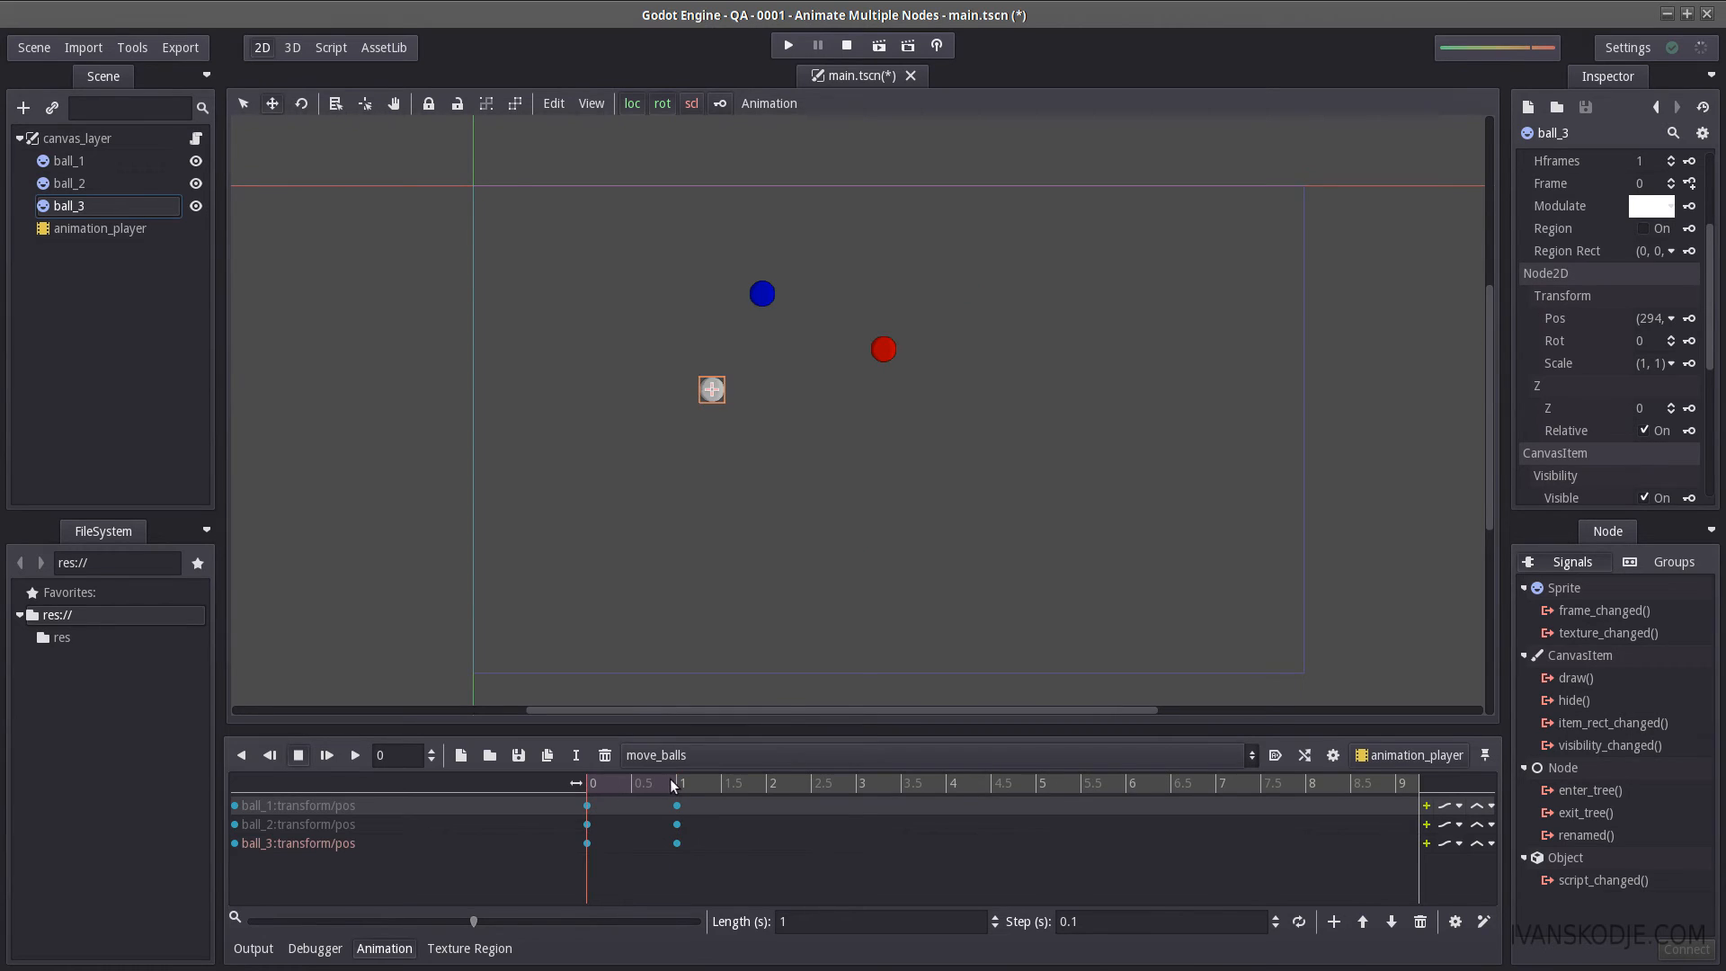
left_click_drag(679, 783, 587, 781)
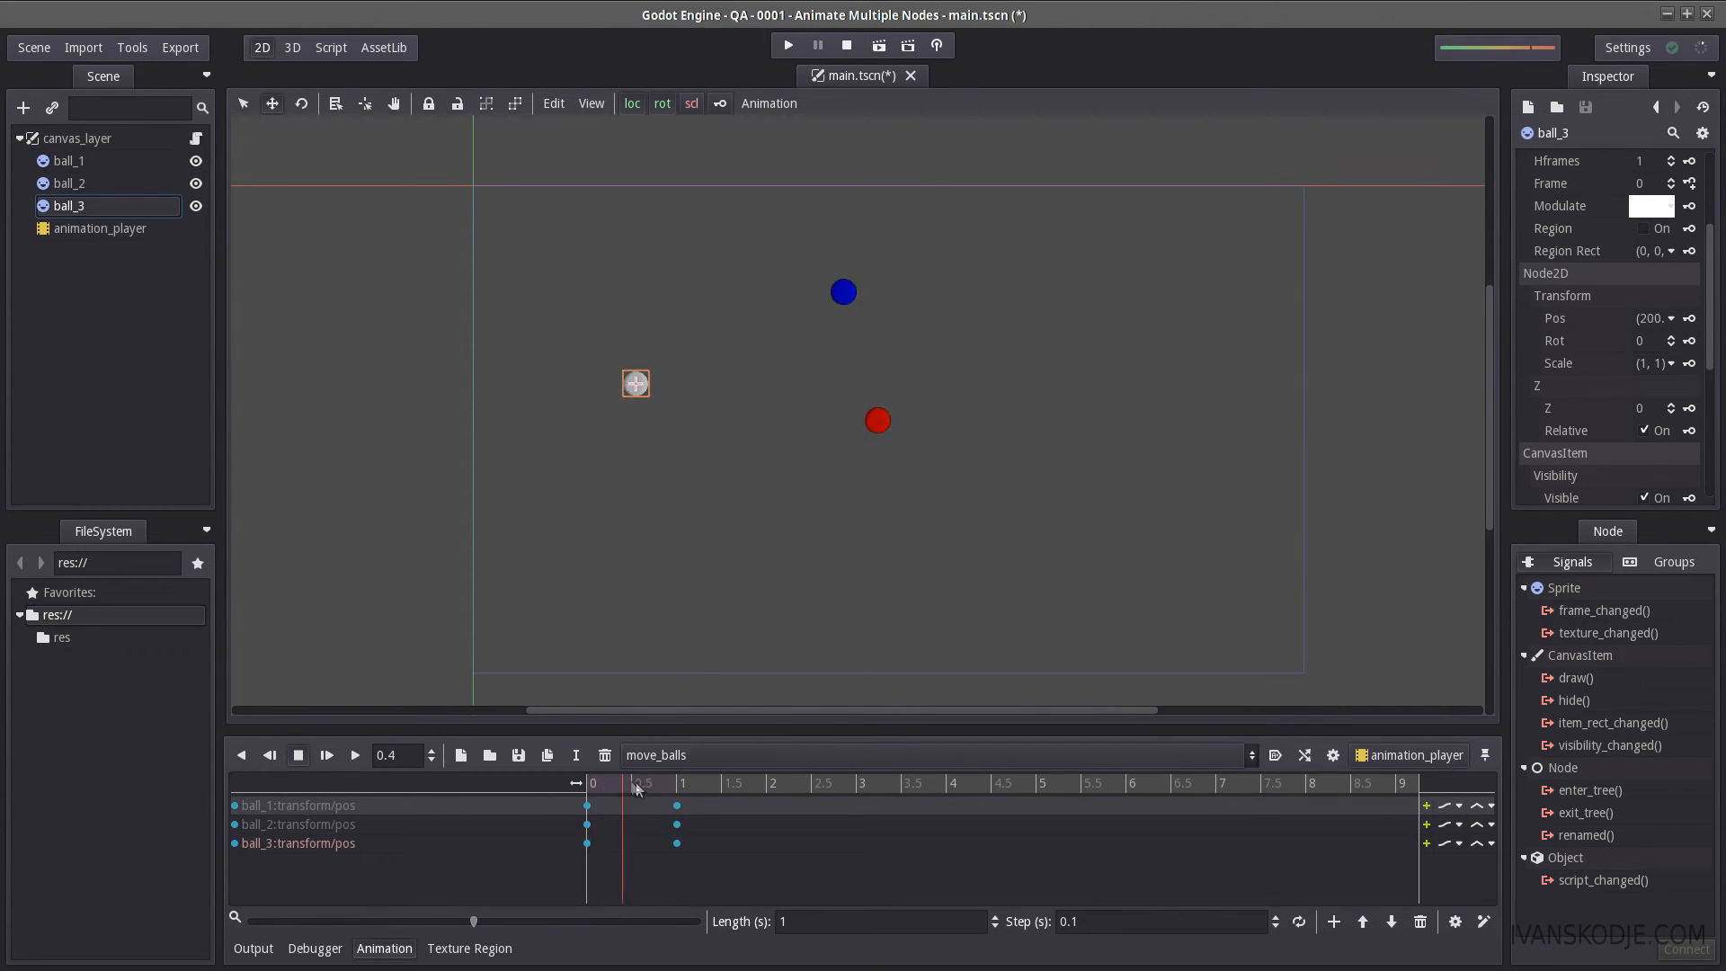
left_click(357, 755)
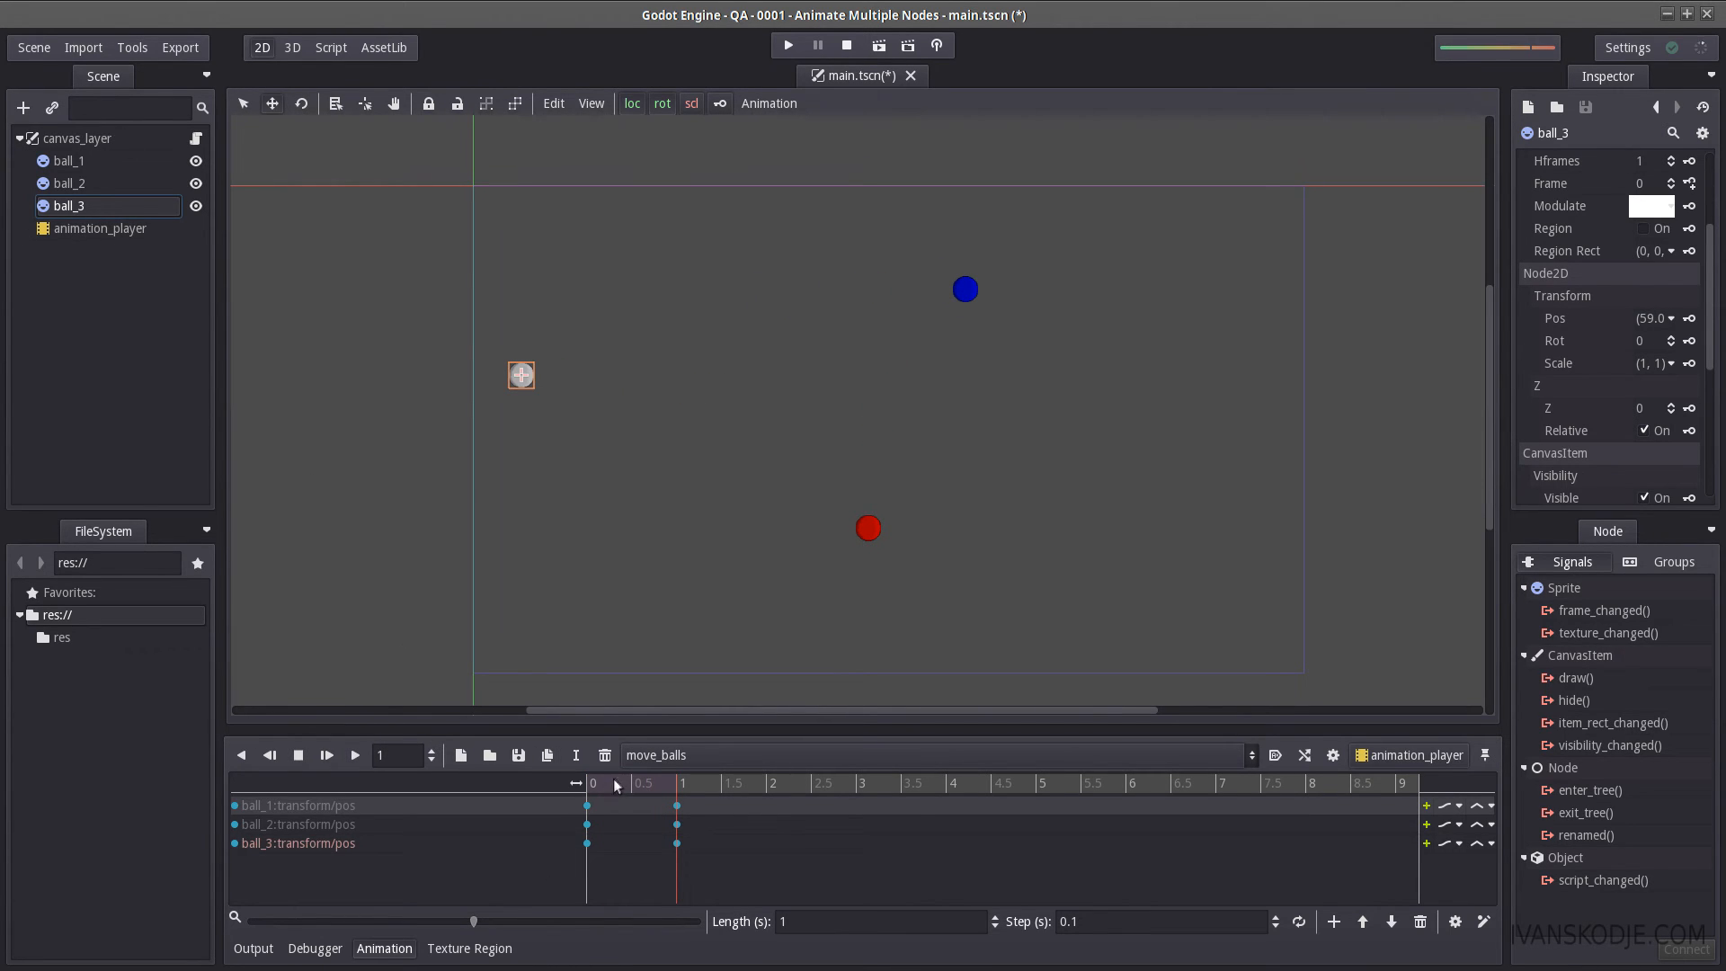
Rewind move_balls to its start and select the canvas_layer node
left_click_drag(615, 780, 587, 787)
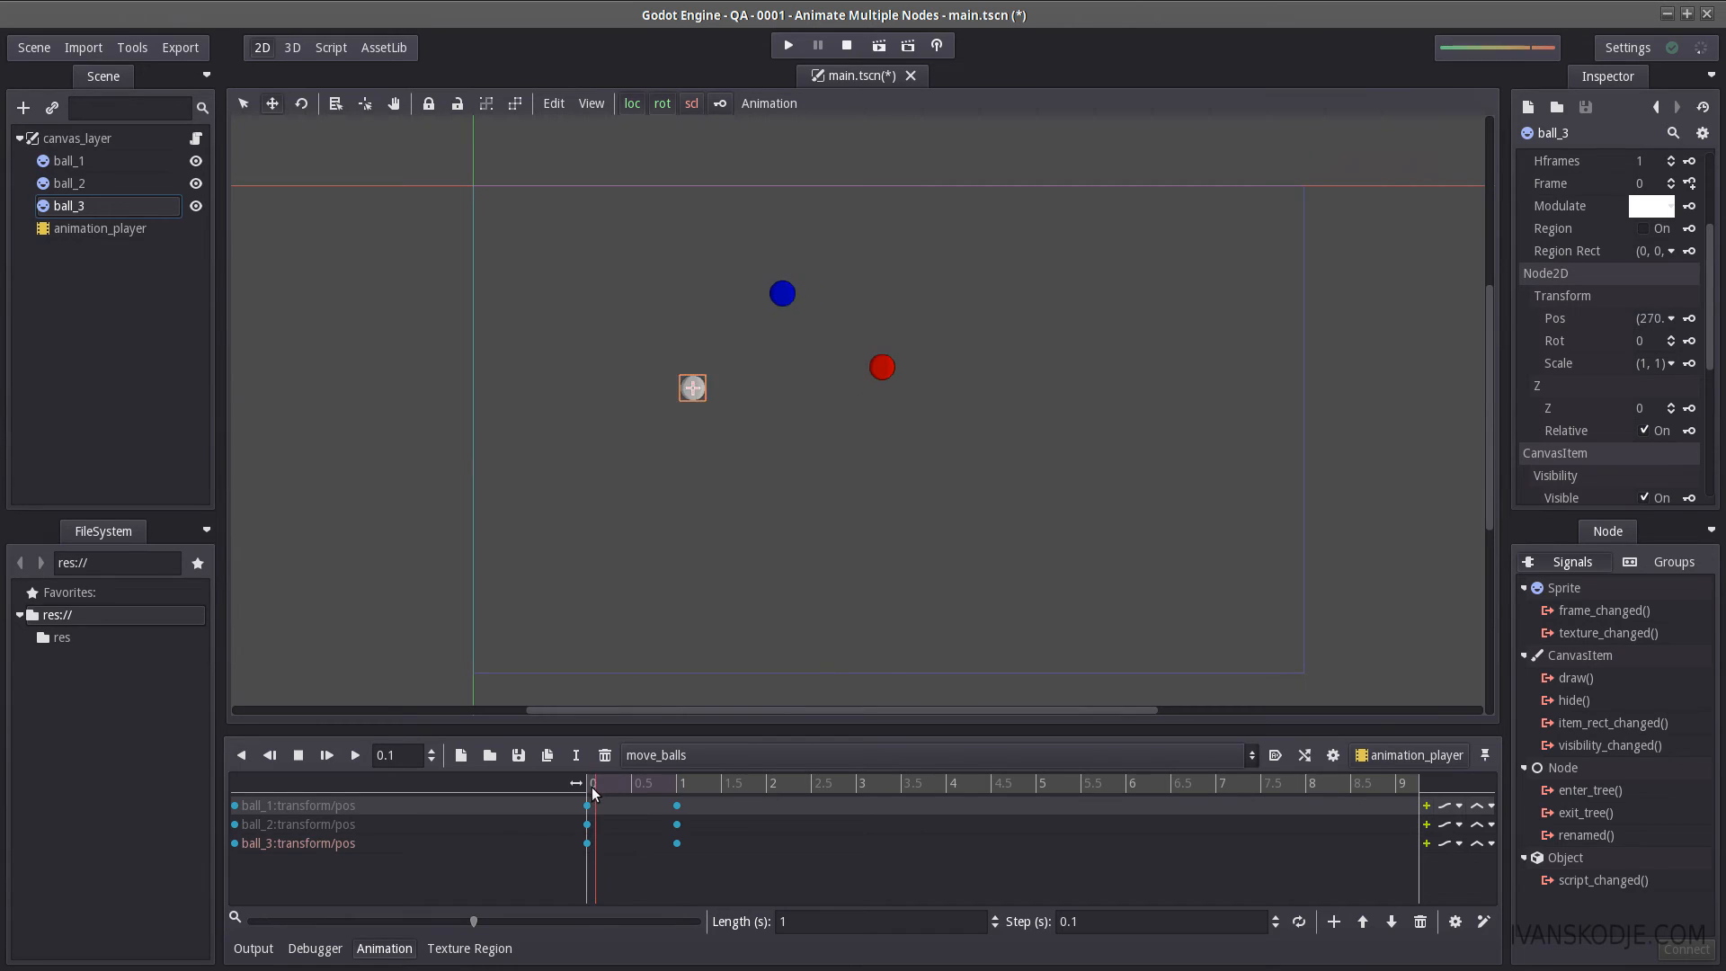
left_click_drag(586, 786, 588, 784)
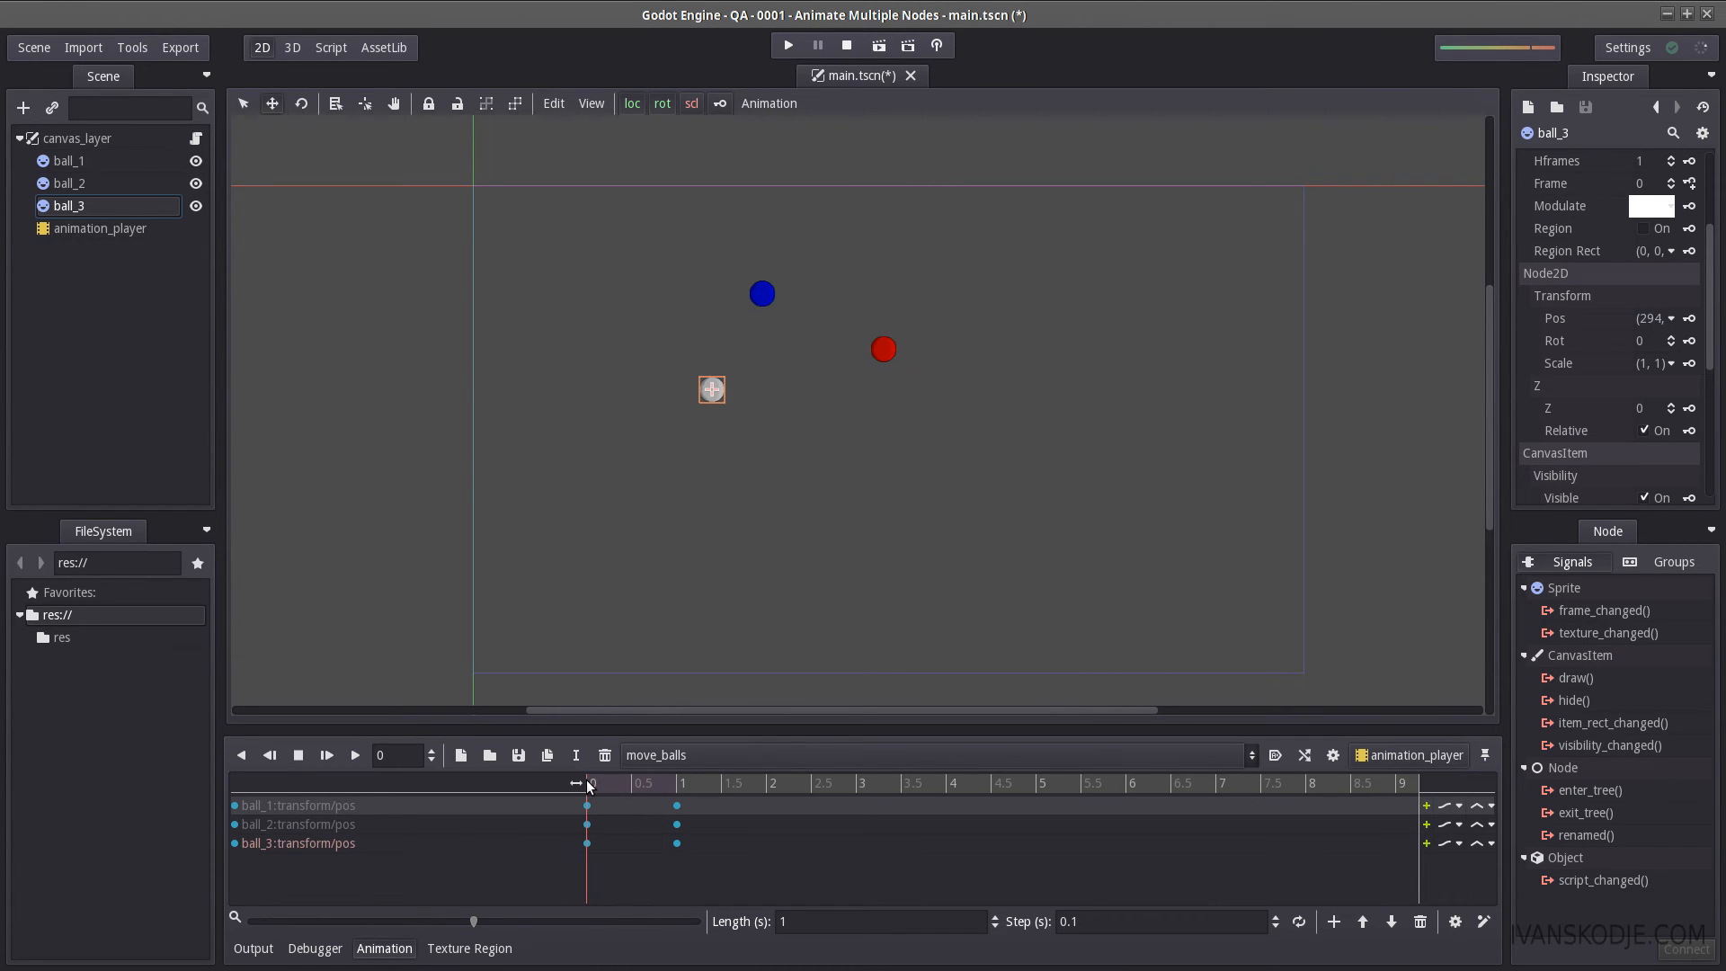
left_click(132, 136)
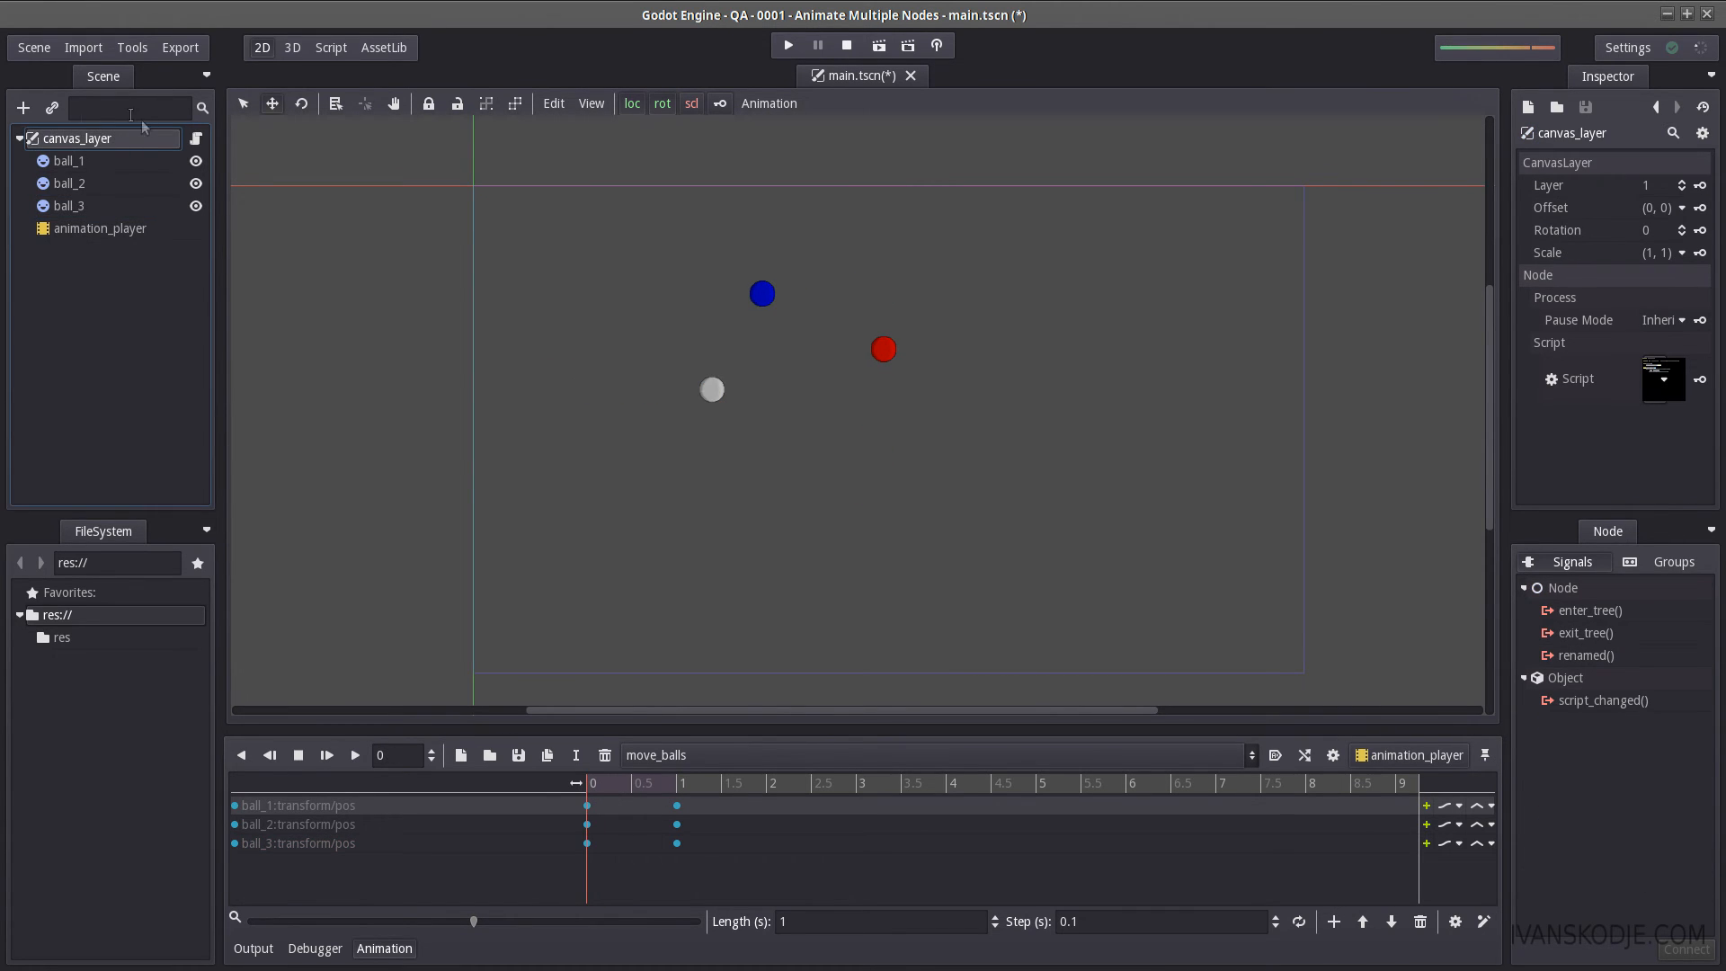
Review main.gd's anim_player declaration and set_process_input call
left_click(197, 139)
double_click(593, 188)
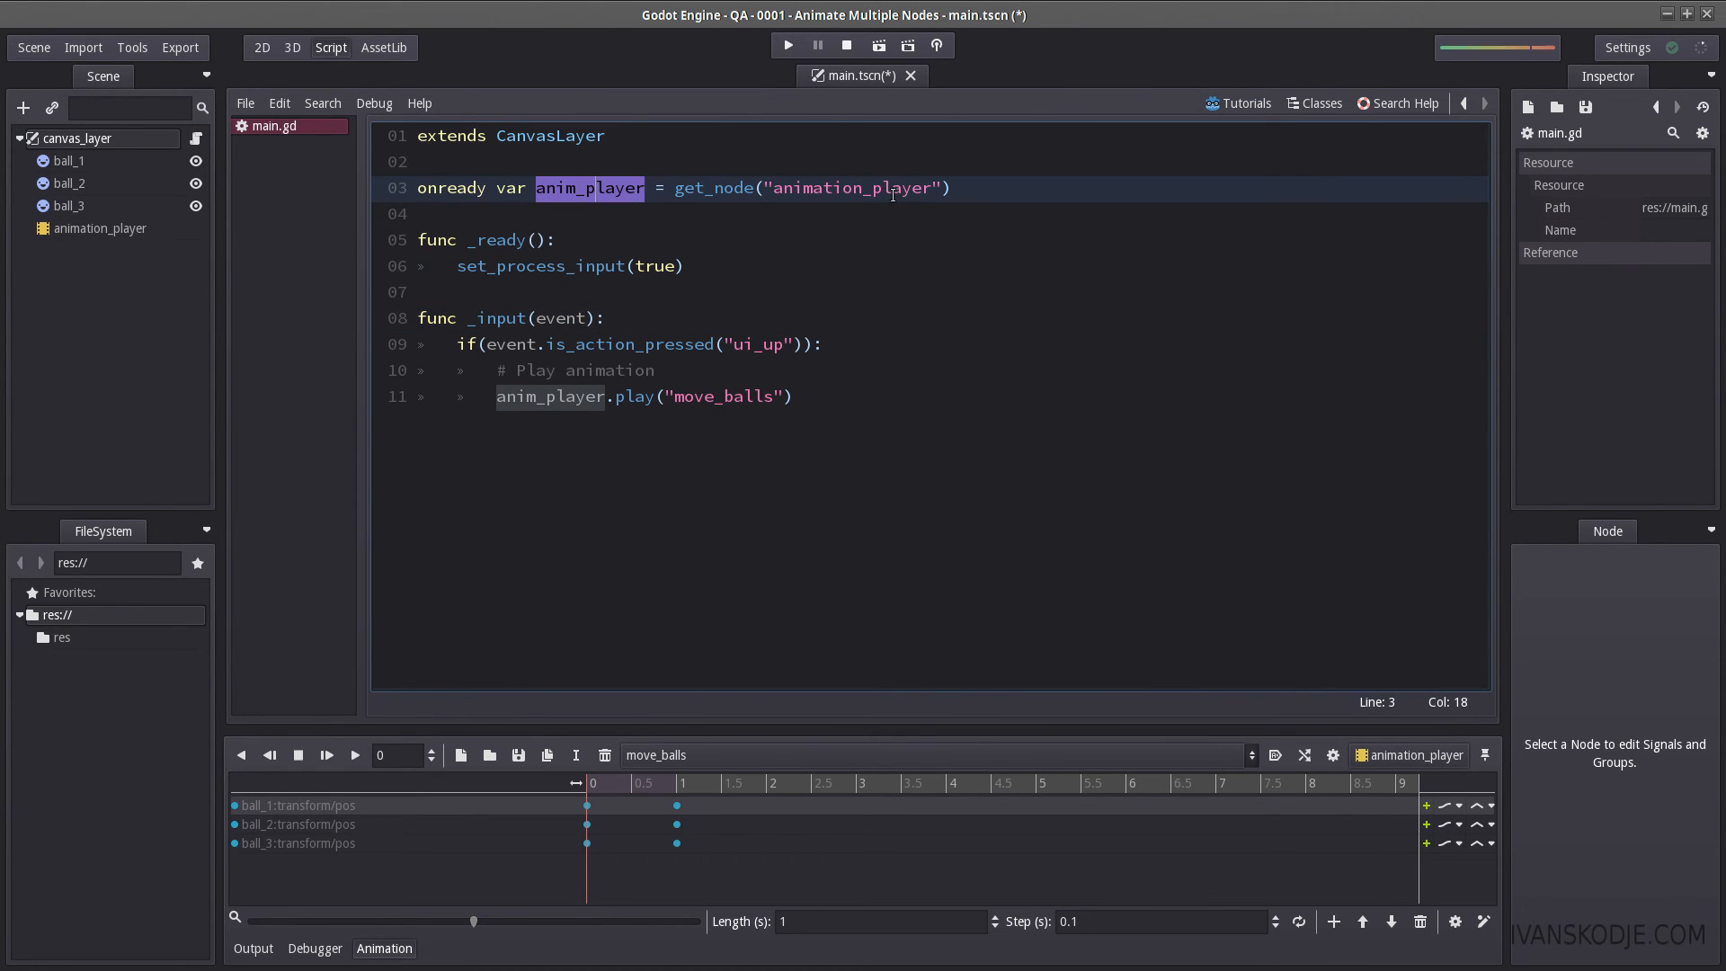
left_click_drag(960, 187, 434, 184)
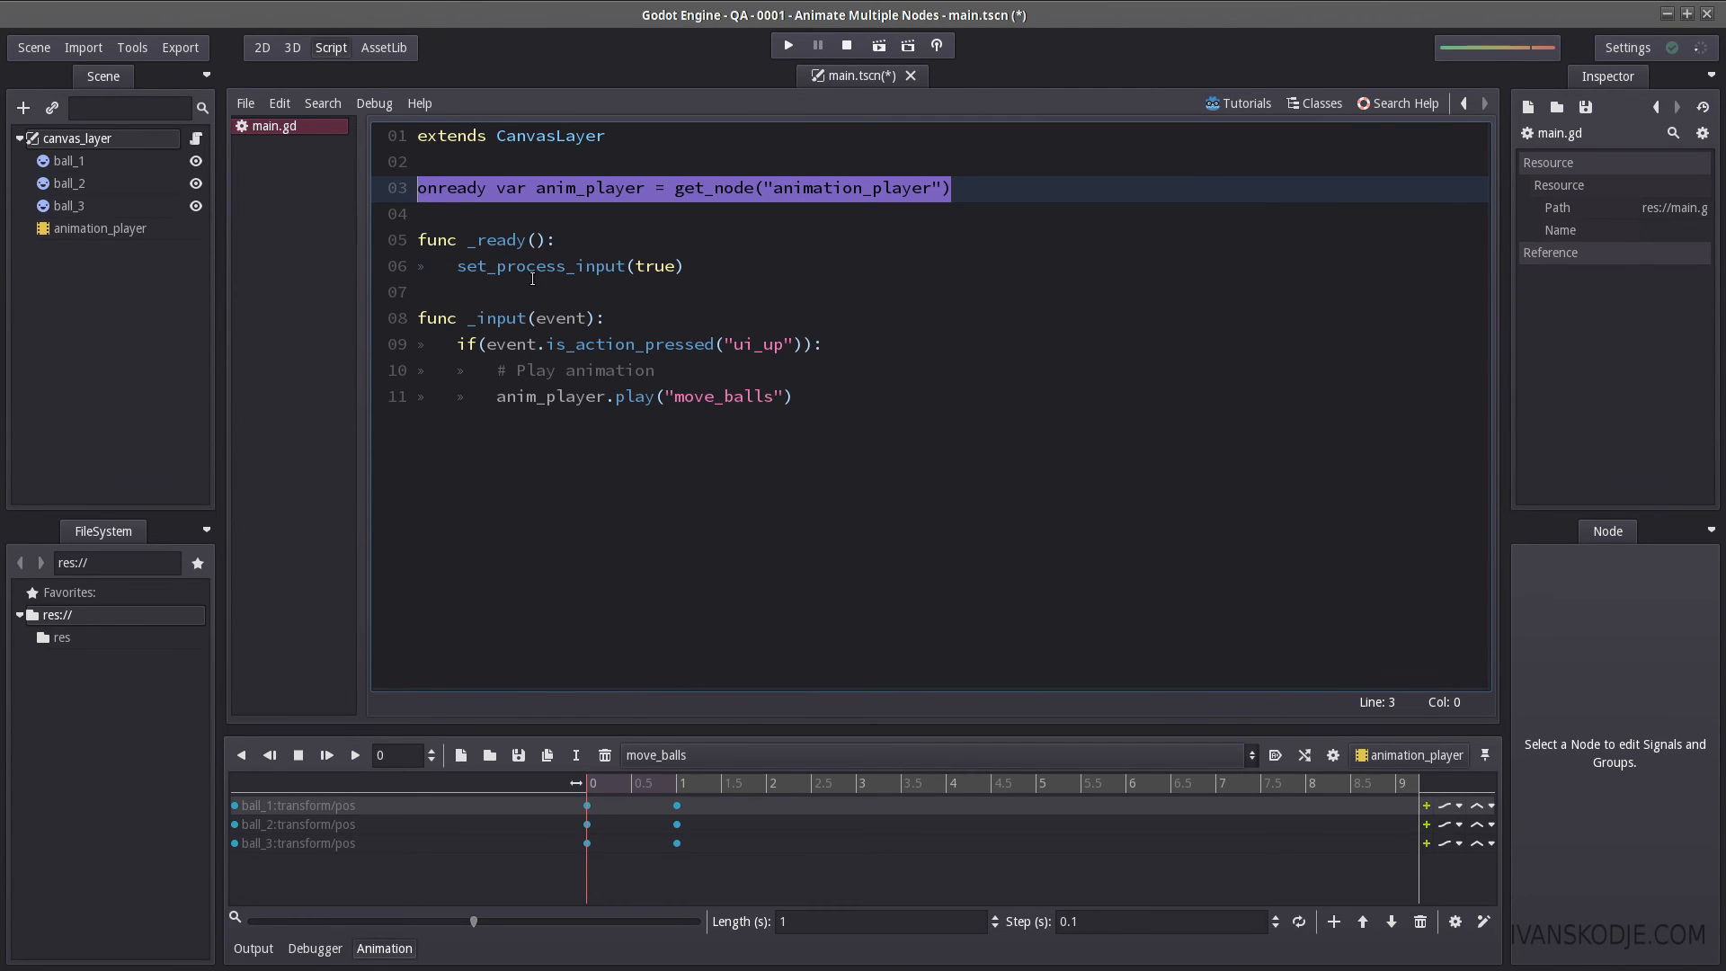
double_click(602, 269)
Review the input handler's ui_up action check and move_balls play call
left_click(498, 397)
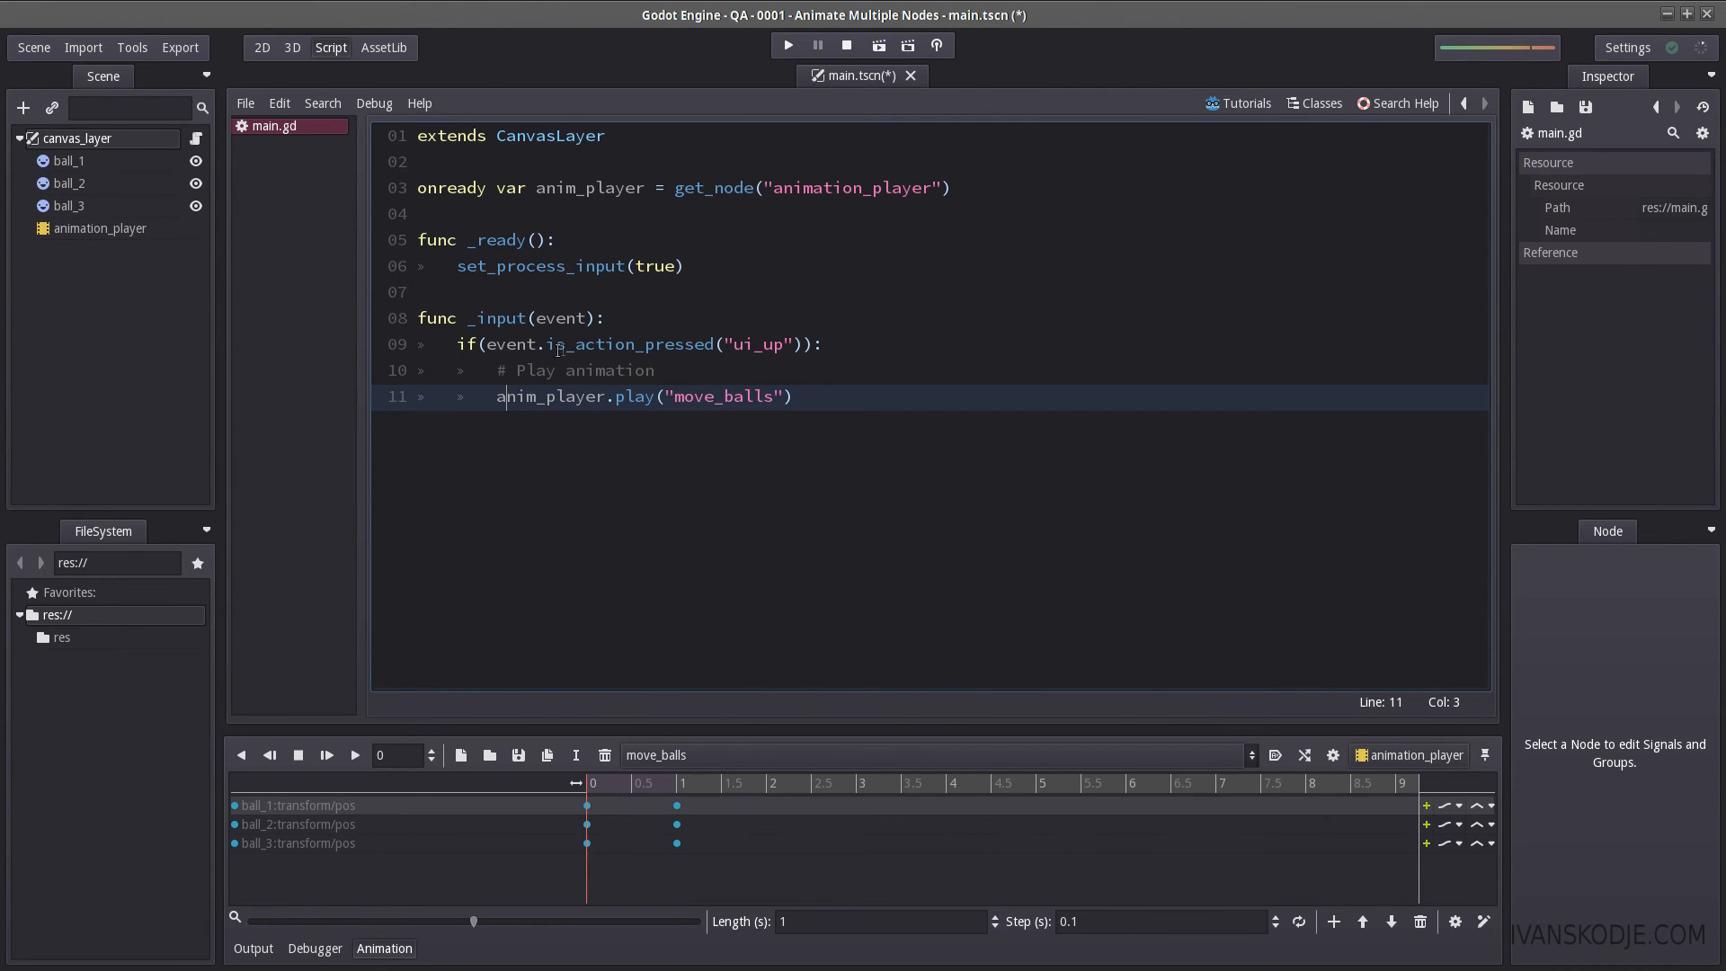
double_click(757, 346)
left_click(675, 347)
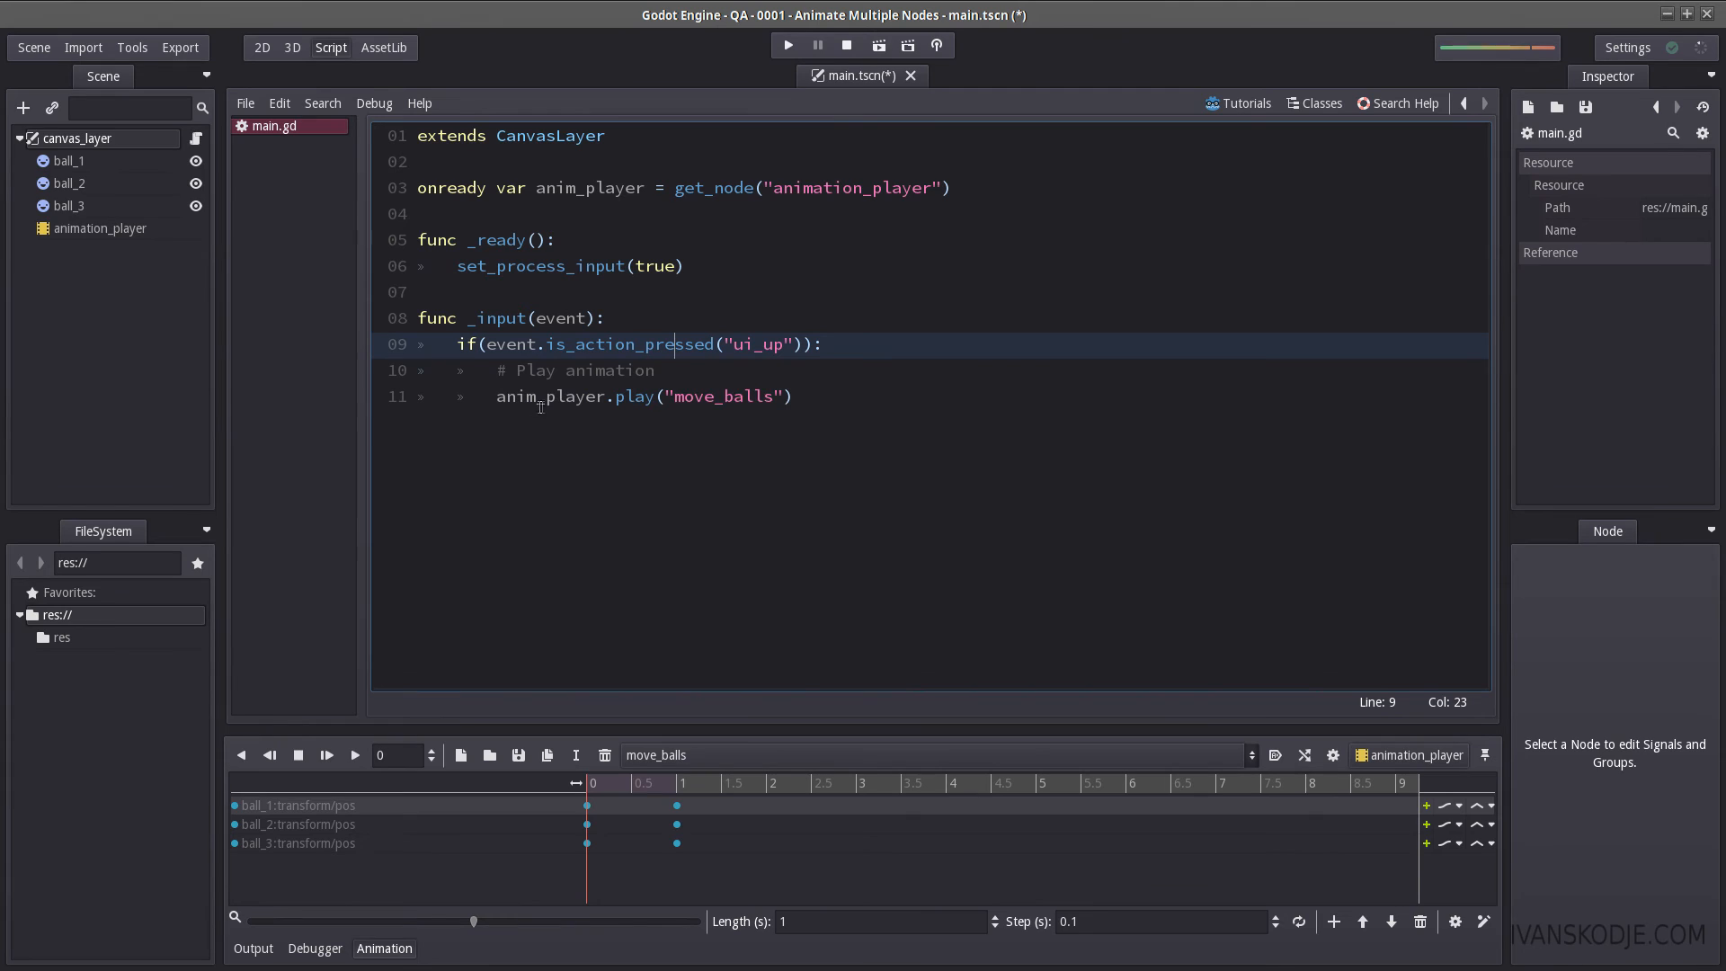
mouse_move(678, 397)
left_mouse_down()
mouse_move(776, 397)
mouse_move(677, 400)
left_mouse_up()
left_click(777, 396)
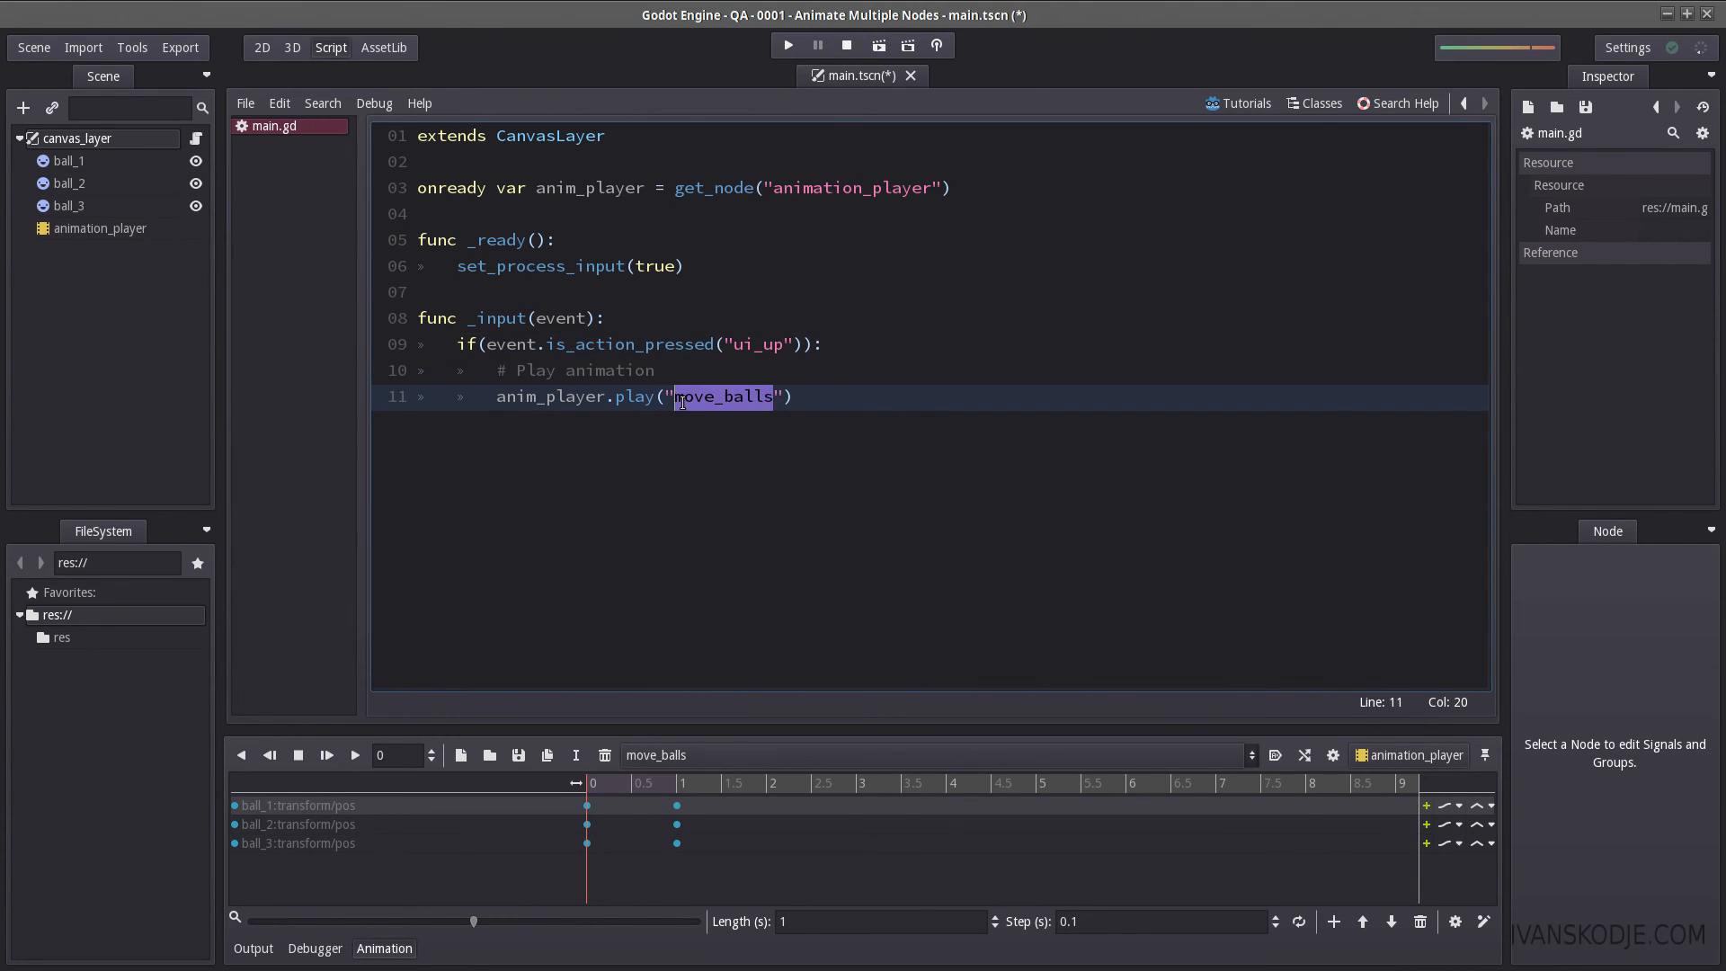
Retype anim_player.play("move_balls") via autocomplete and save with Ctrl+S
key("BackSpace")
key("BackSpace")
key("BackSpace")
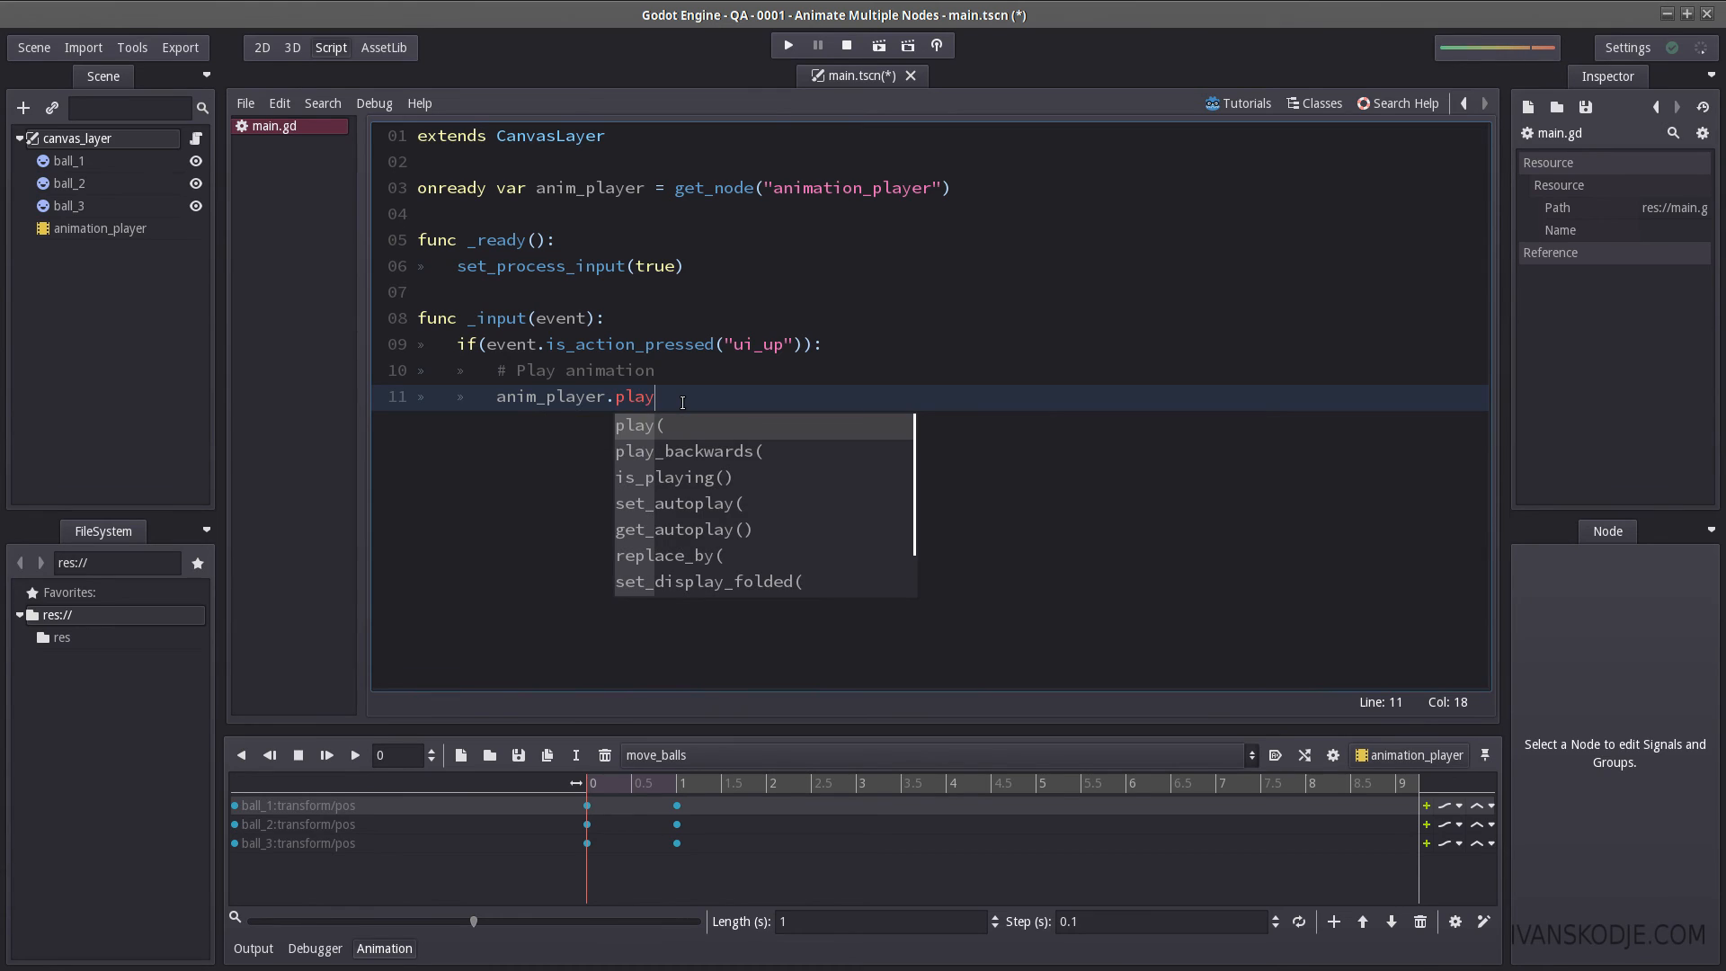
type("(\"")
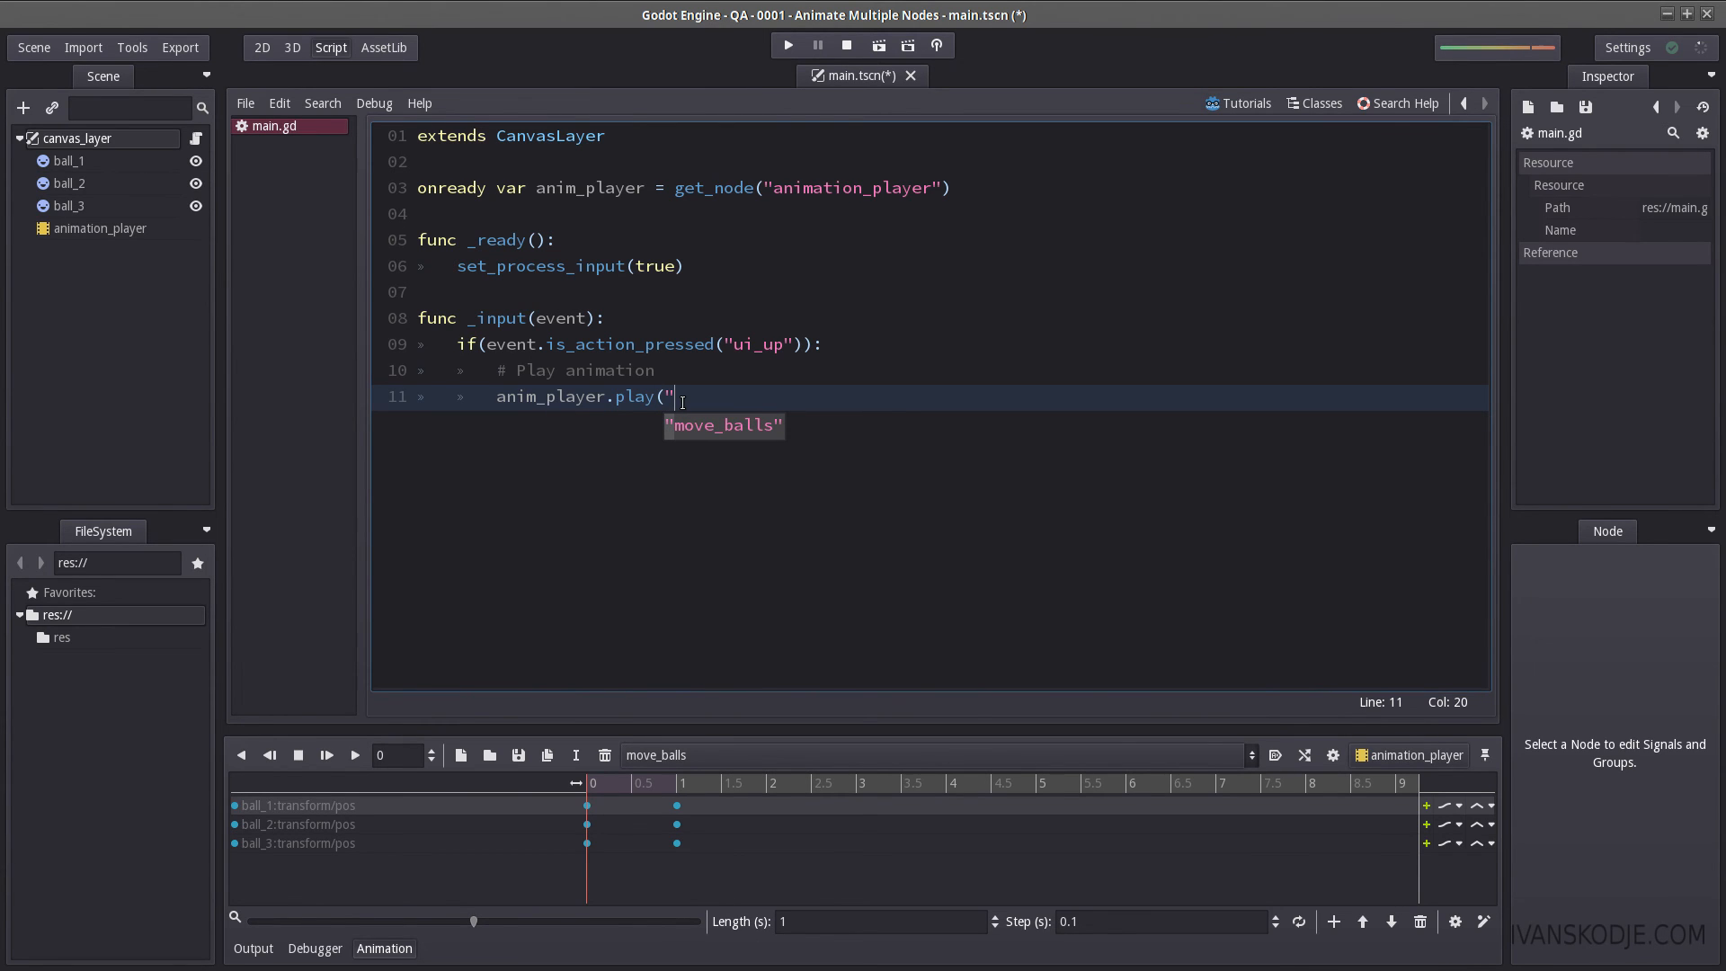
key("Return")
type(")")
key("ctrl+s")
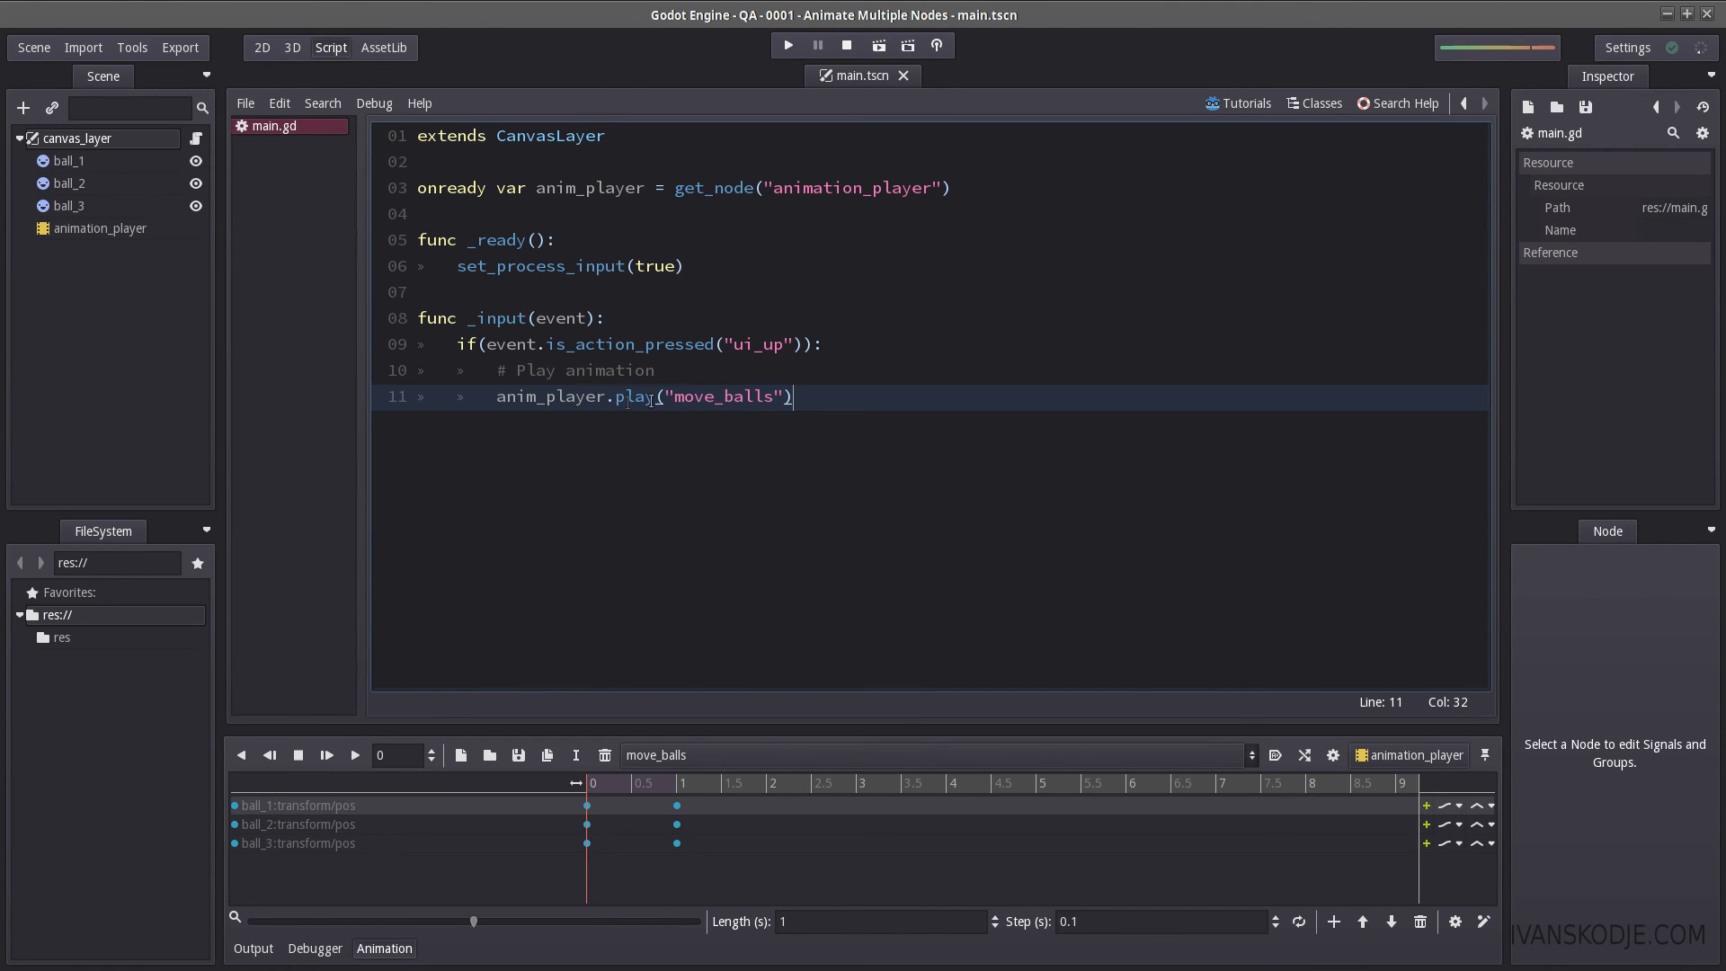
double_click(717, 395)
Run the game to watch the balls animate, then close the game window
left_click(787, 47)
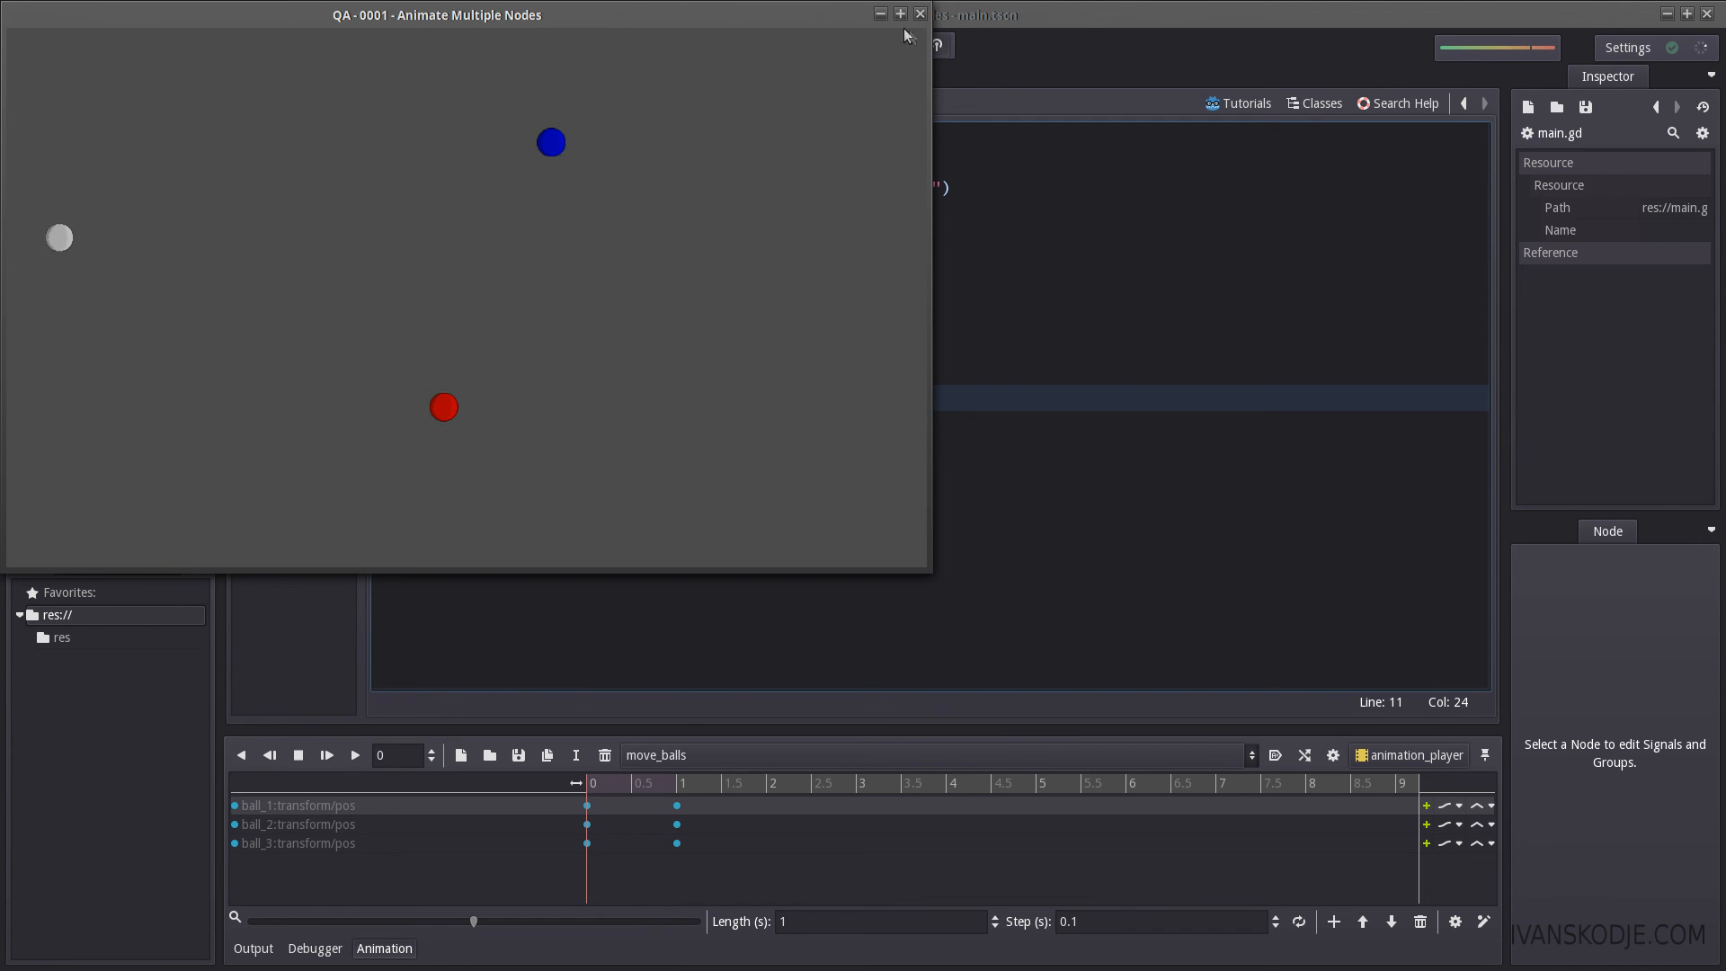
left_click(846, 44)
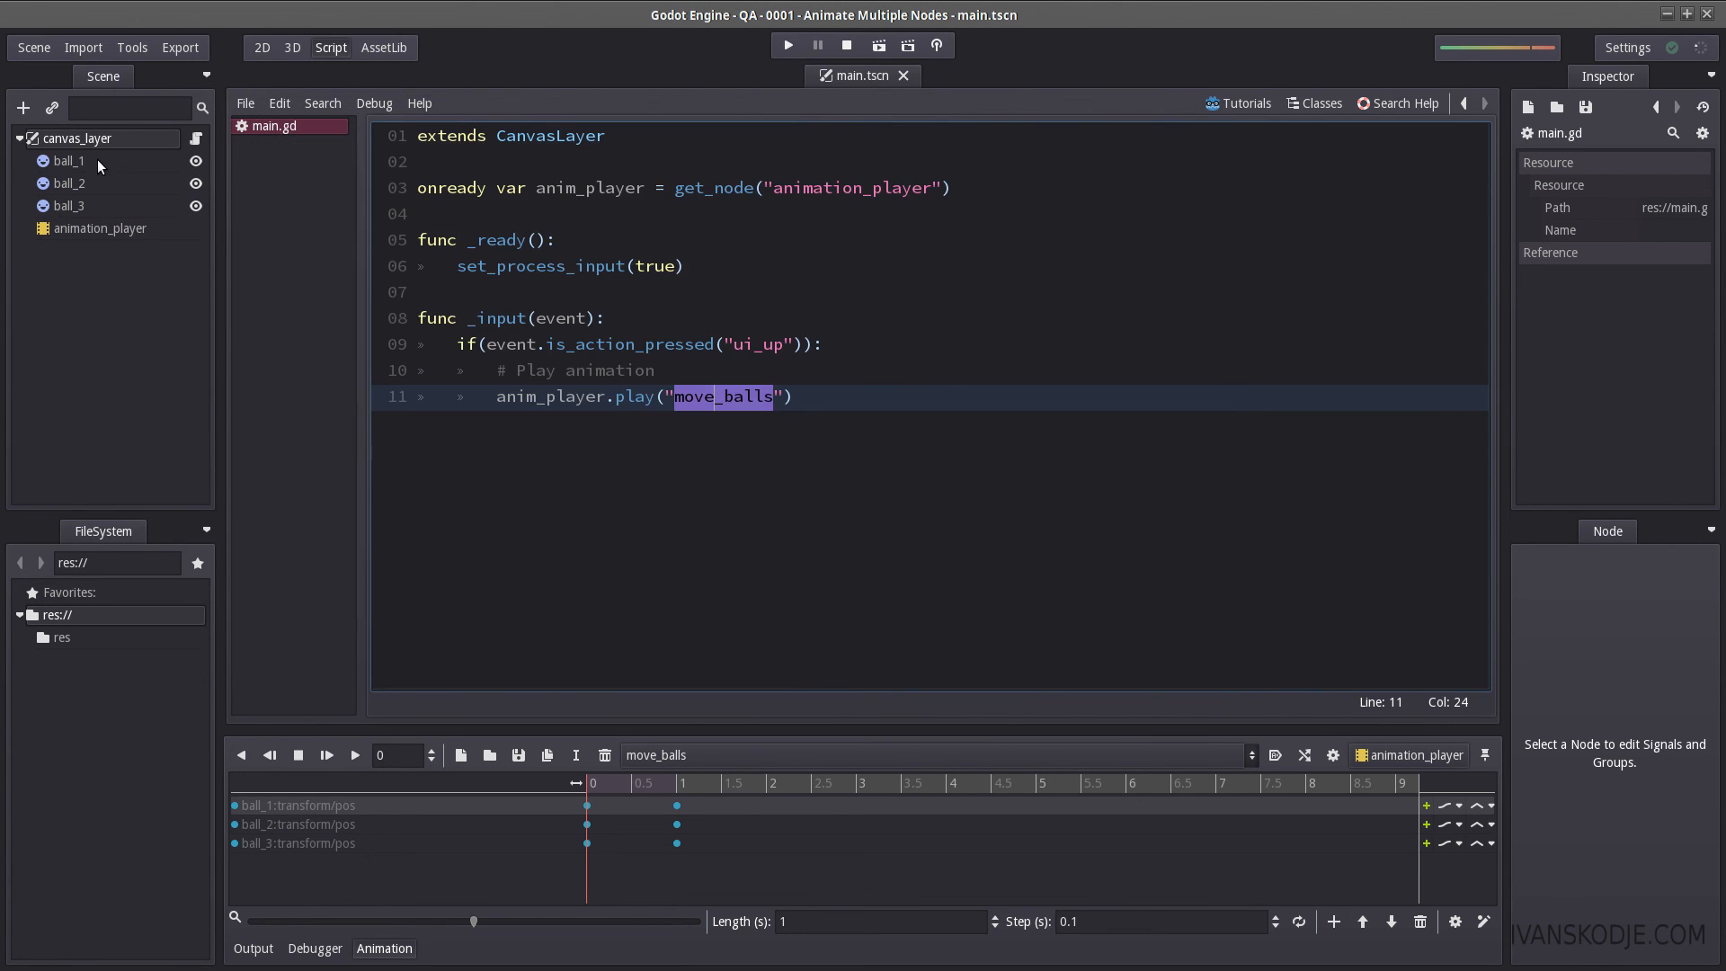
Select ball_1 back in the 2D scene and set the playhead near the start
left_click(70, 161)
scroll(1620, 322, "up", 3)
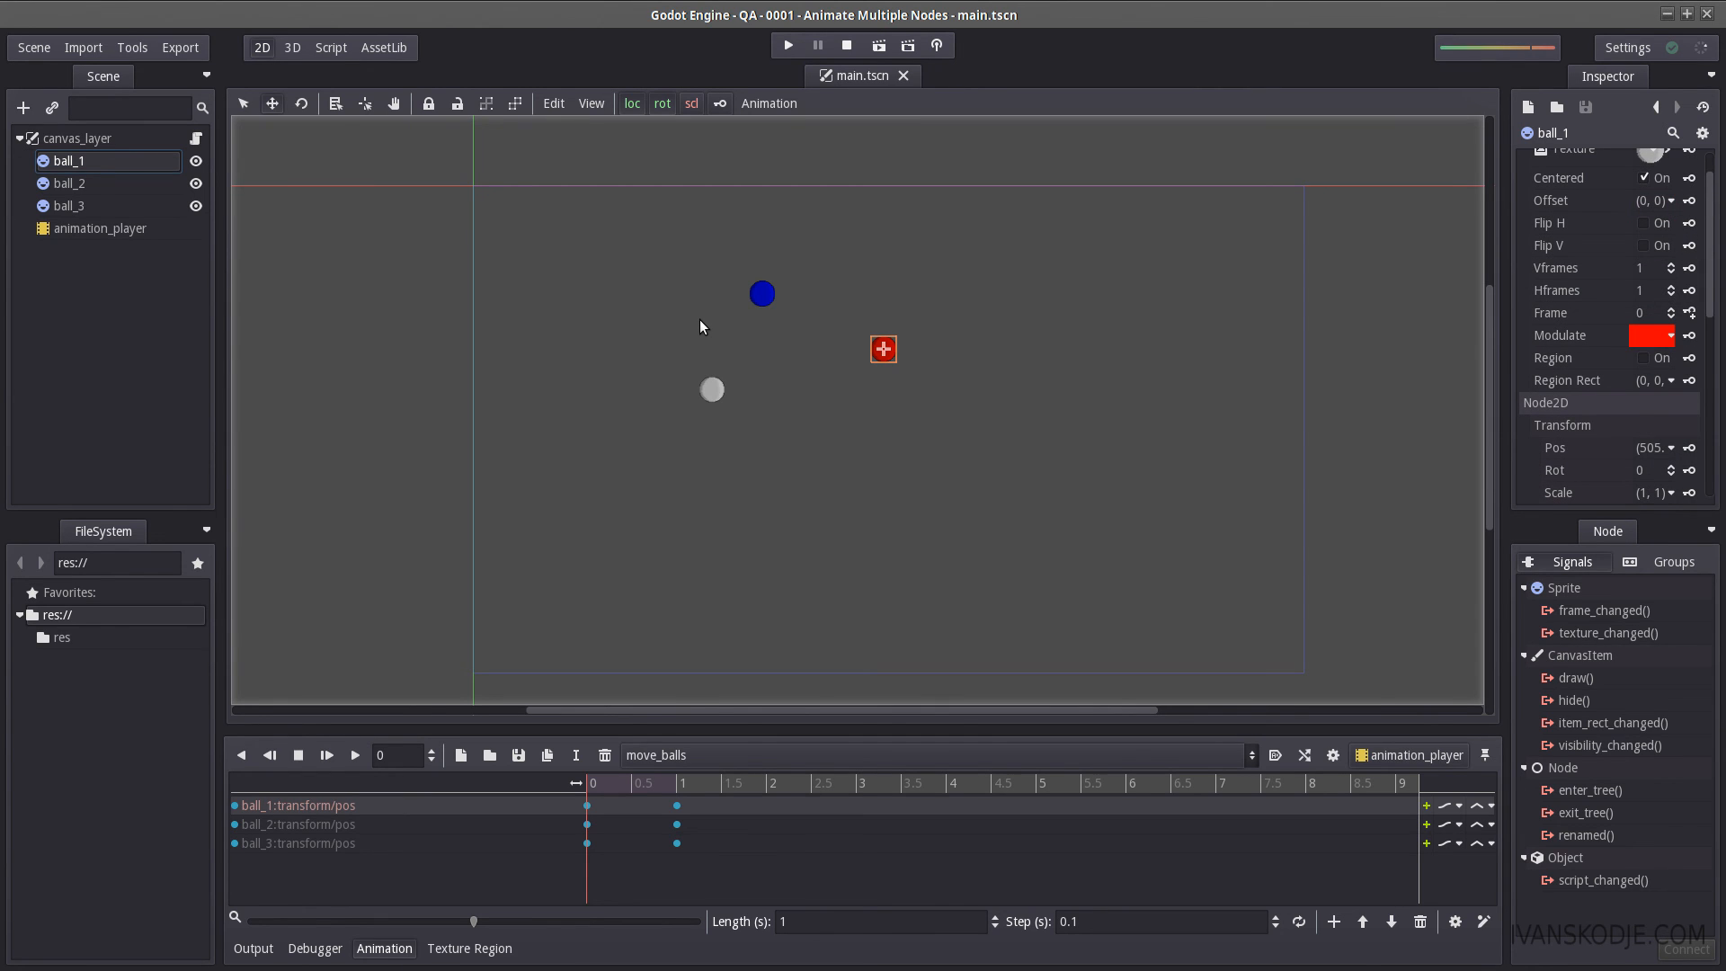
scroll(1584, 313, "up", 1)
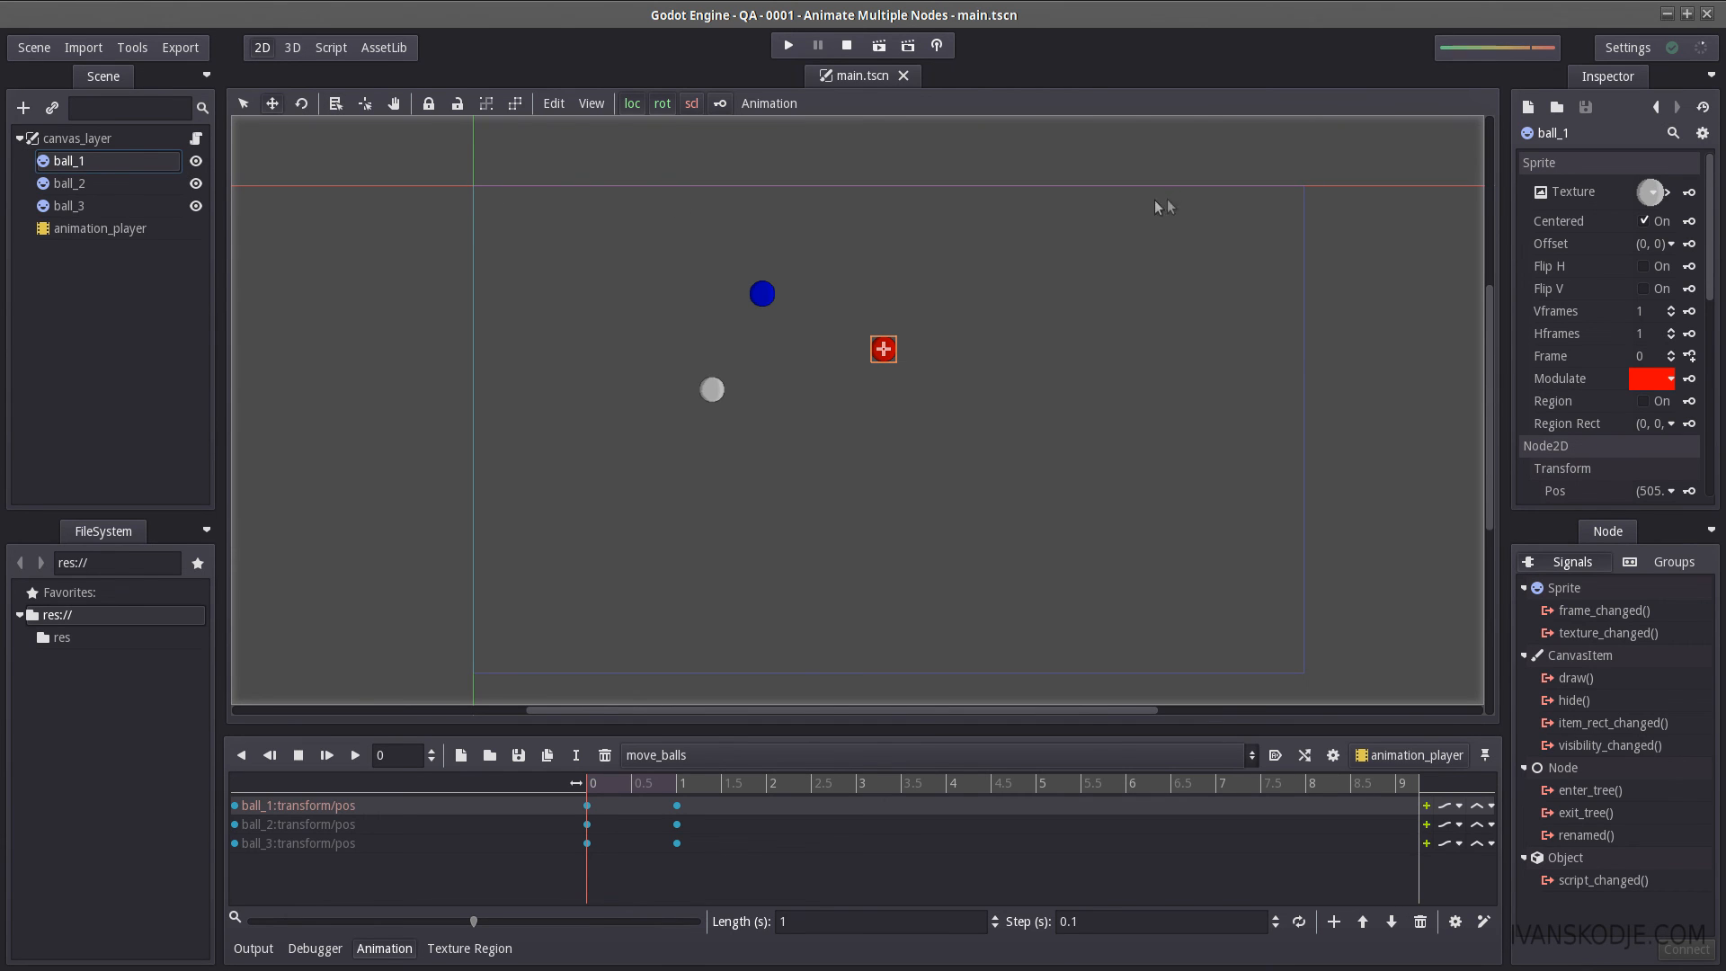
scroll(1594, 321, "down", 2)
scroll(1603, 330, "down", 5)
scroll(1602, 324, "up", 2)
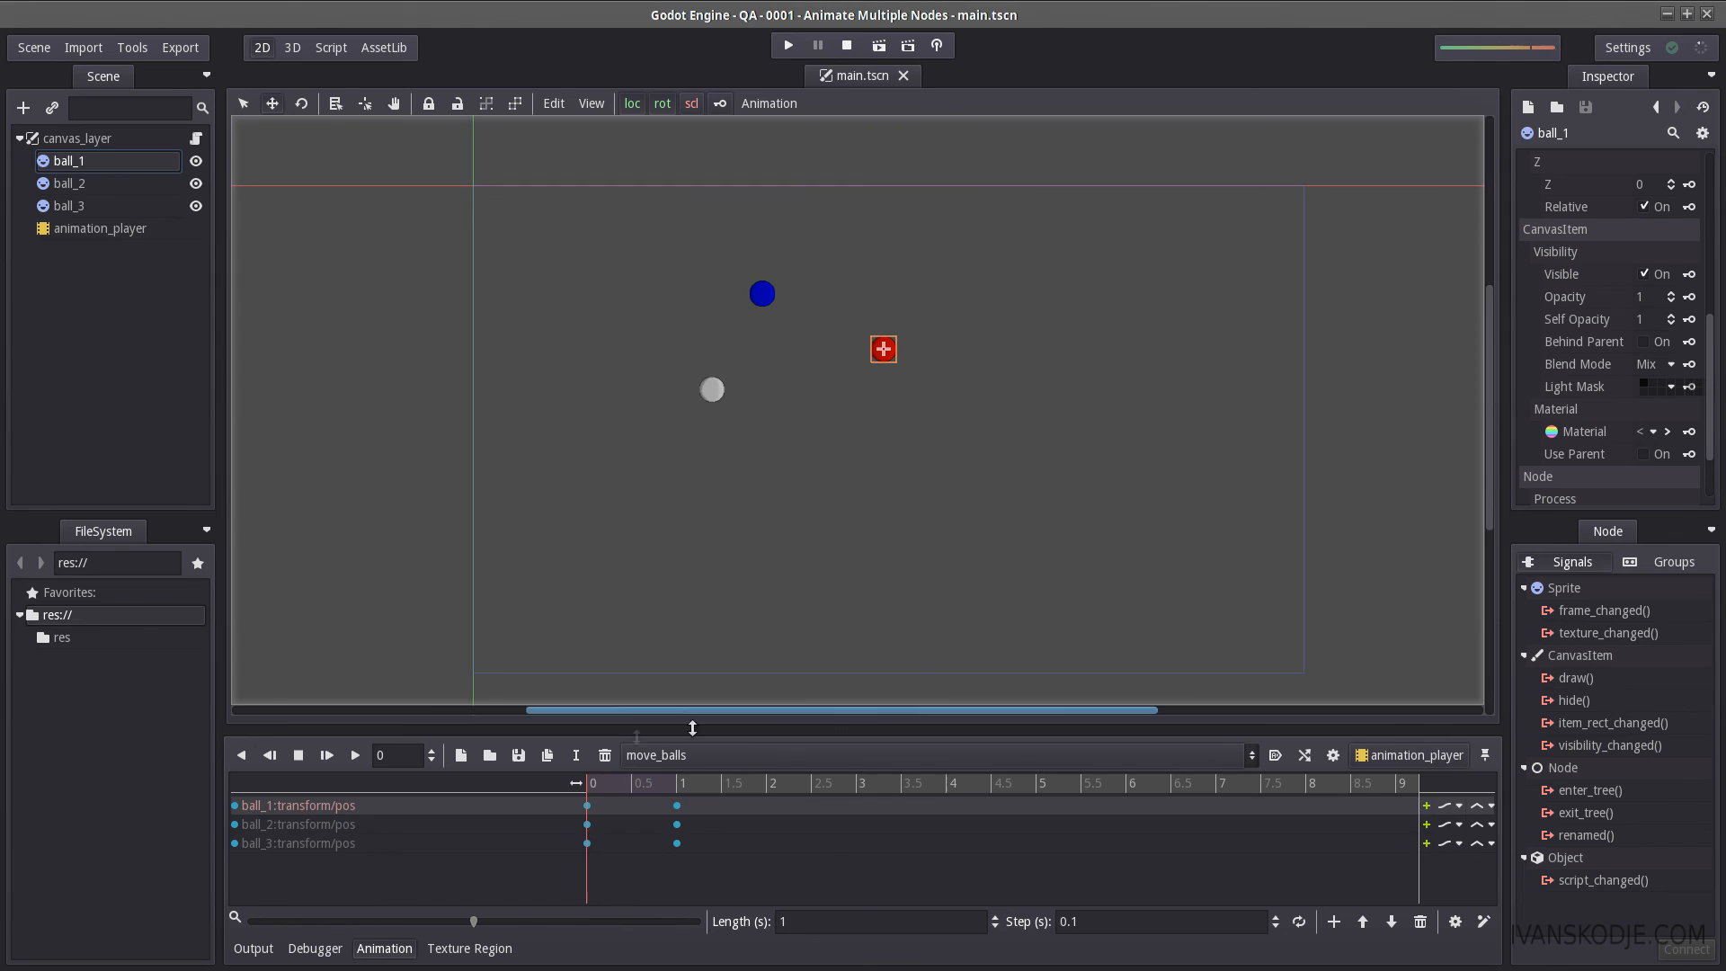
left_click_drag(589, 785, 589, 788)
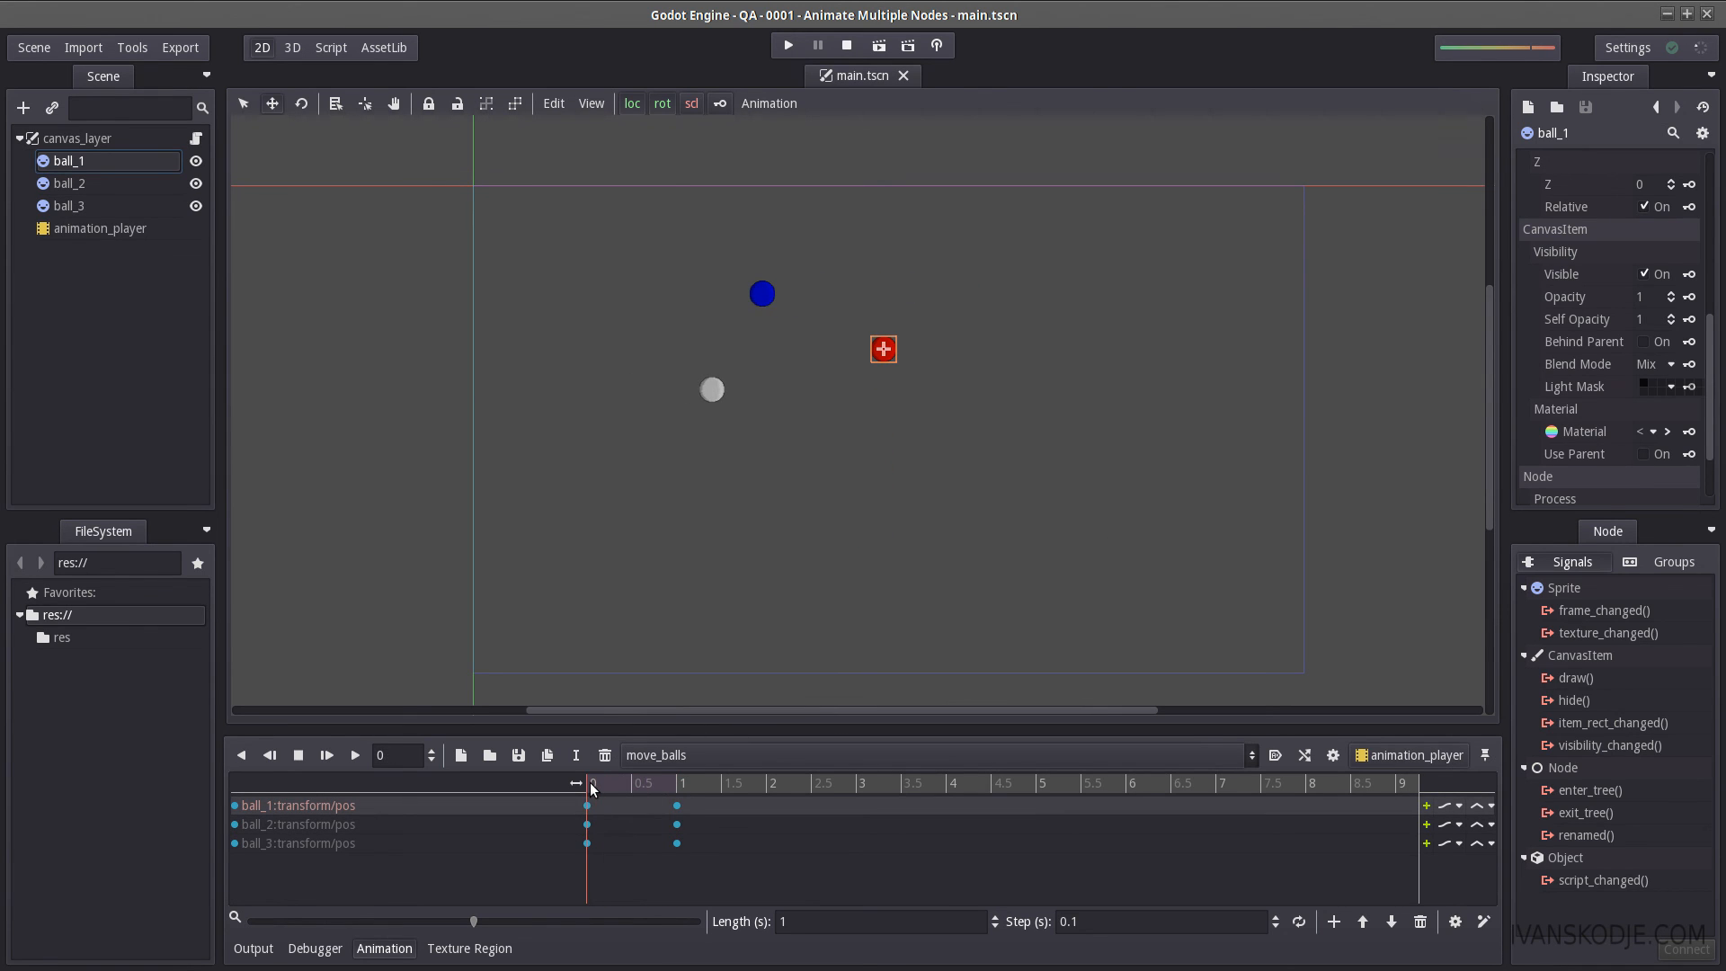